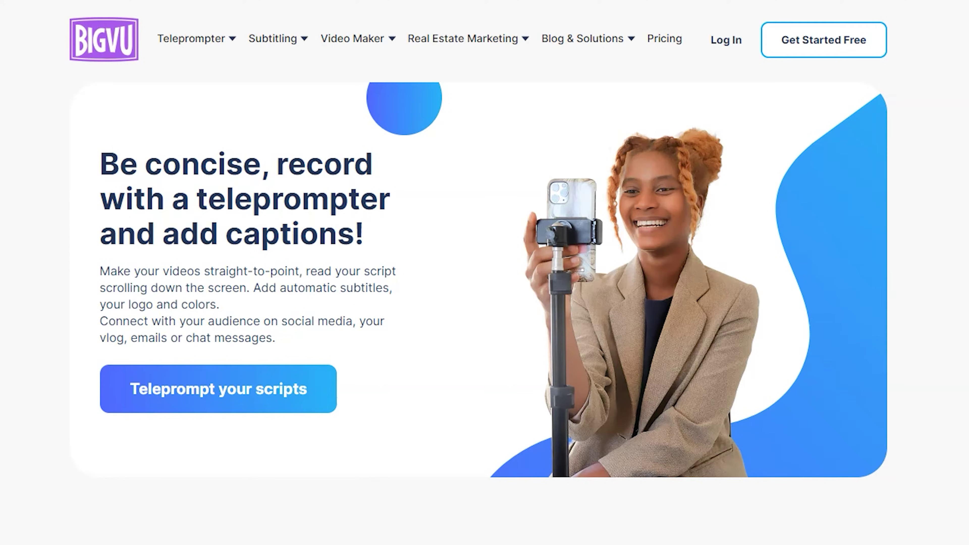
# Go to BIGVU's Online Teleprompter page from the Teleprompter menu.
pyautogui.moveTo(188, 40)
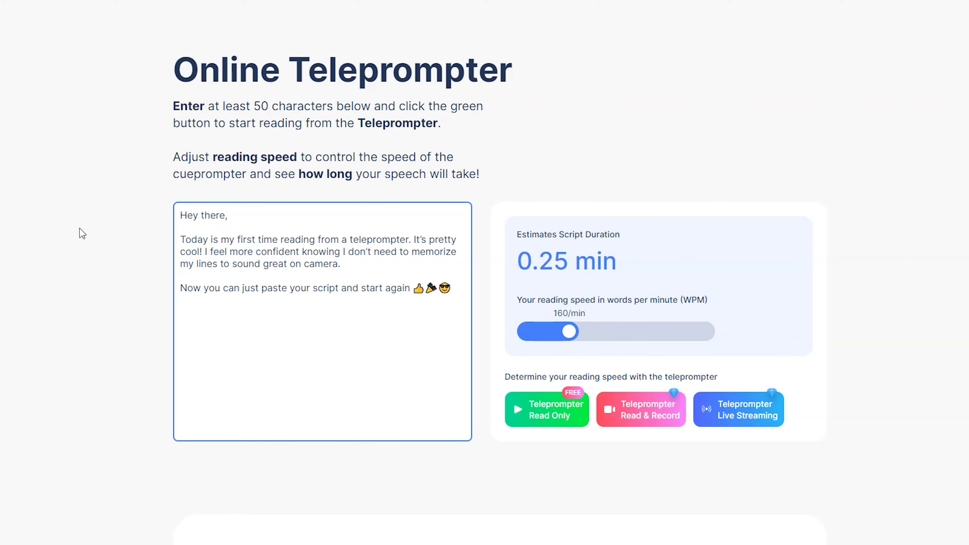
pyautogui.moveTo(180, 214); pyautogui.dragTo(411, 306)
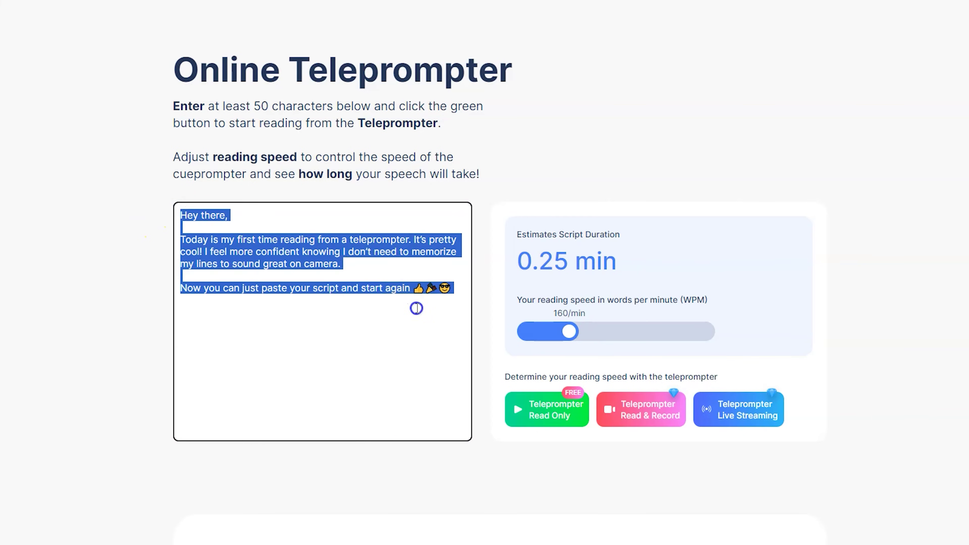
pyautogui.click(416, 309)
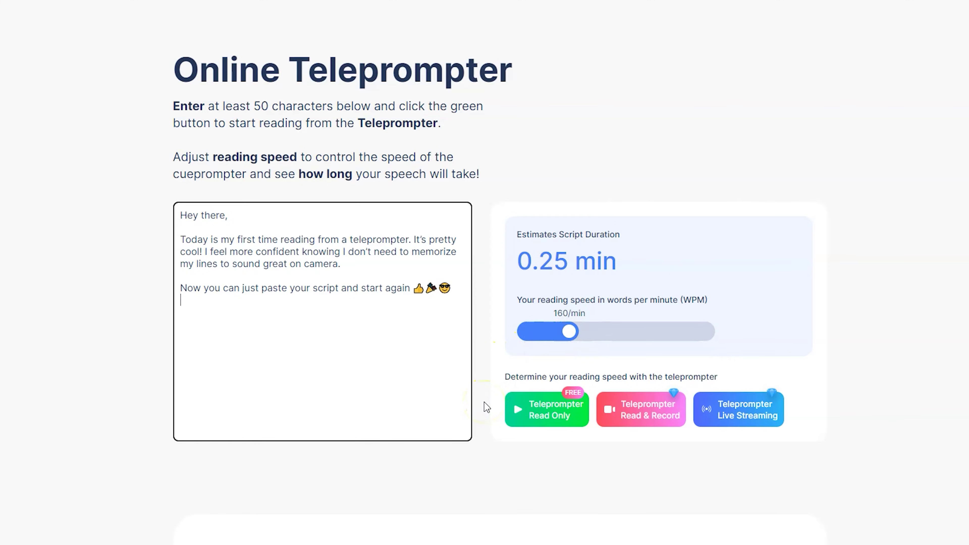
pyautogui.scroll(-10, 484, 402)
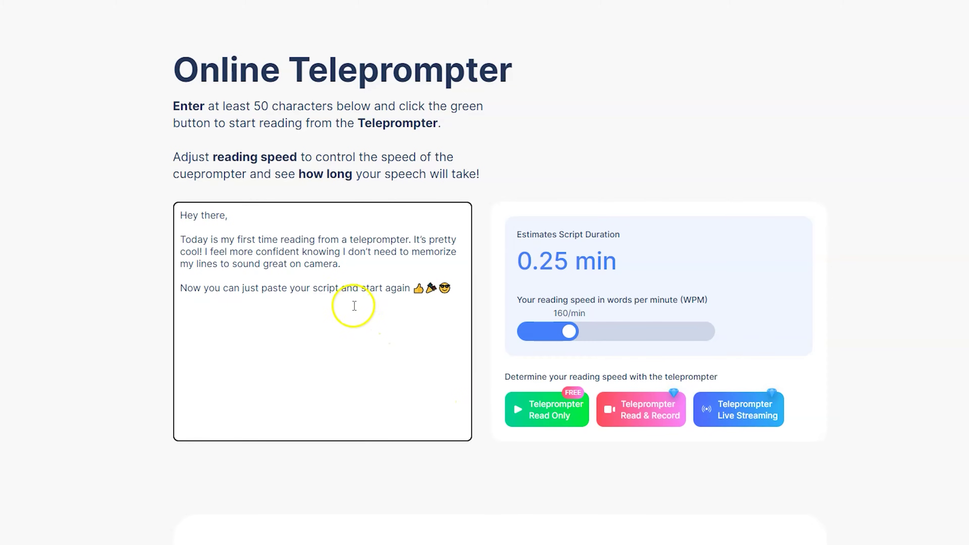
# Set the WPM reading-speed slider to 128/min, raising the estimate to 0.31 min.
pyautogui.click(343, 301)
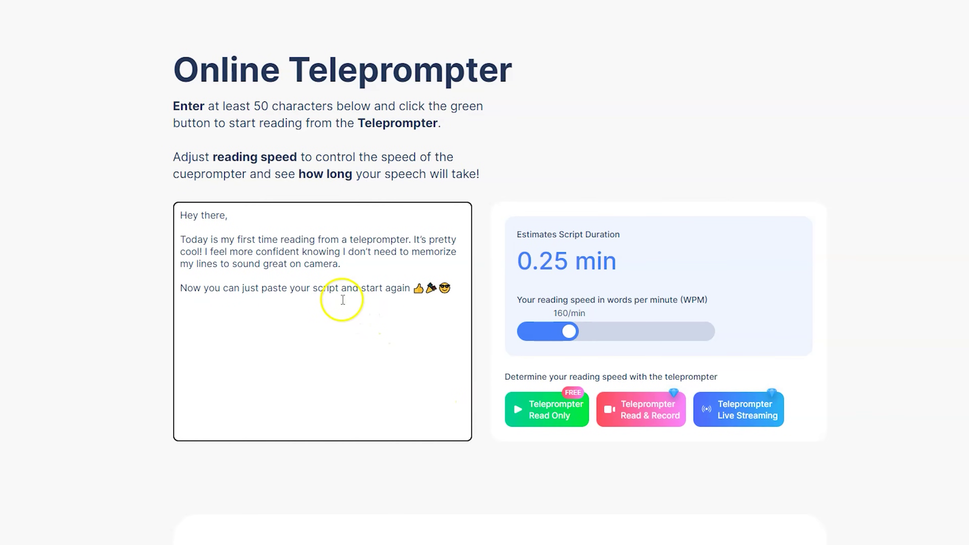
pyautogui.moveTo(455, 293); pyautogui.dragTo(163, 206)
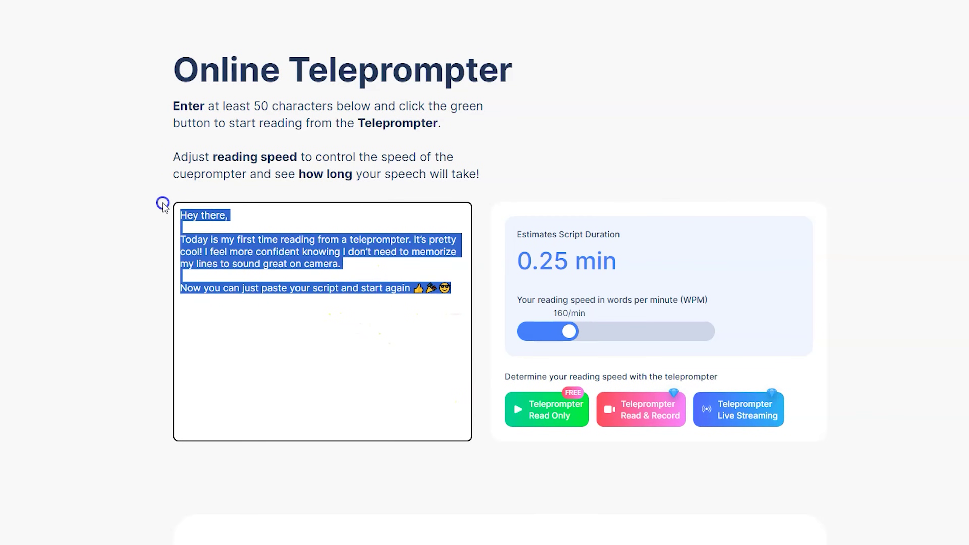
pyautogui.click(289, 333)
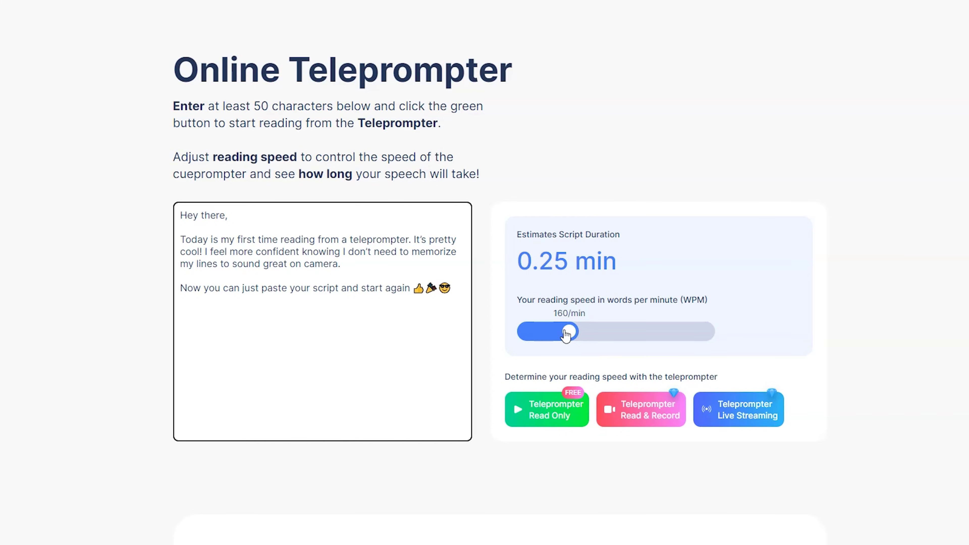
pyautogui.moveTo(566, 335); pyautogui.dragTo(582, 336)
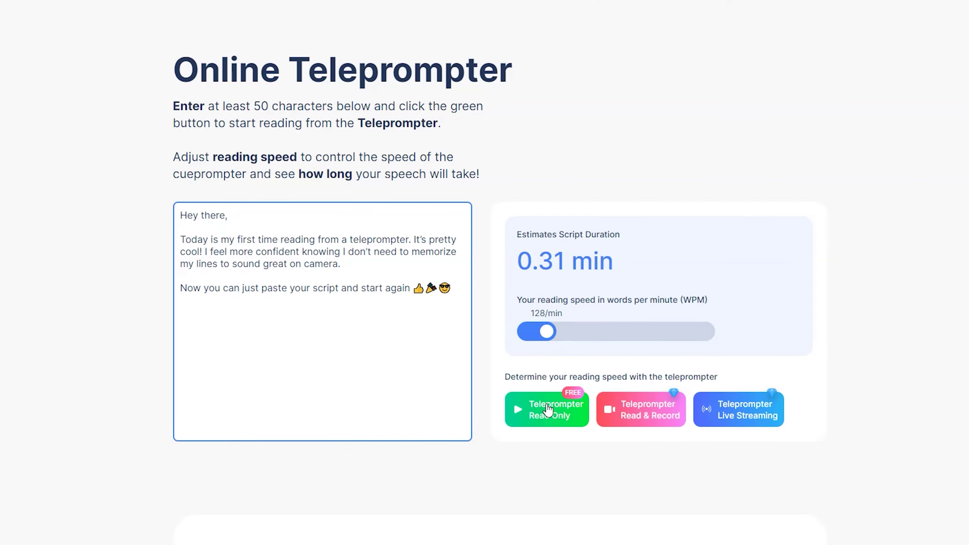
# Open the script in Teleprompter Read Only and enlarge its font size.
pyautogui.click(548, 409)
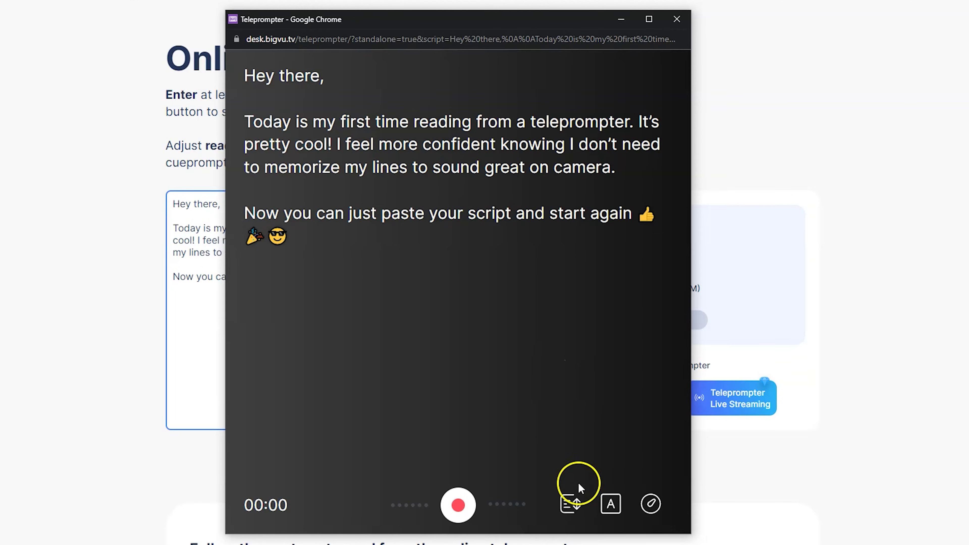
pyautogui.click(571, 510)
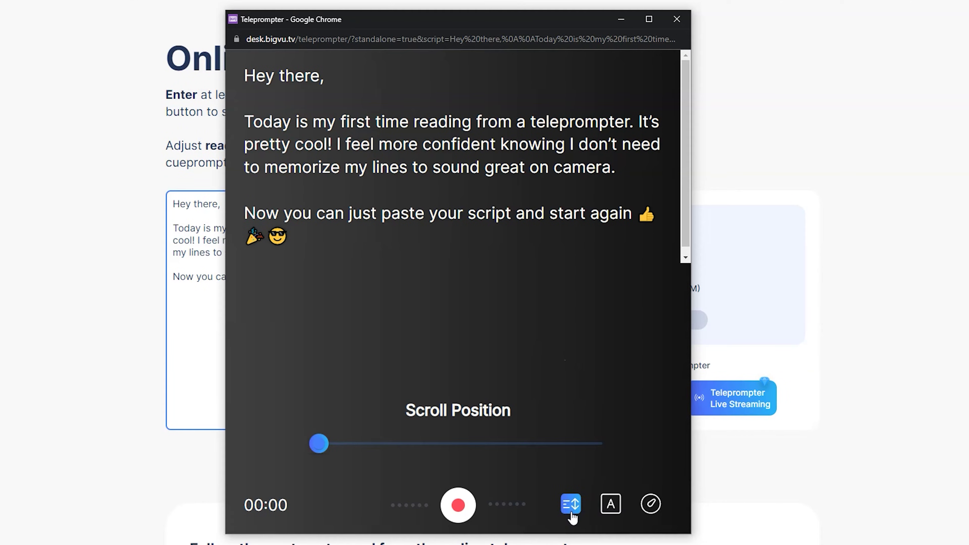
pyautogui.moveTo(318, 443); pyautogui.dragTo(387, 450)
pyautogui.click(611, 514)
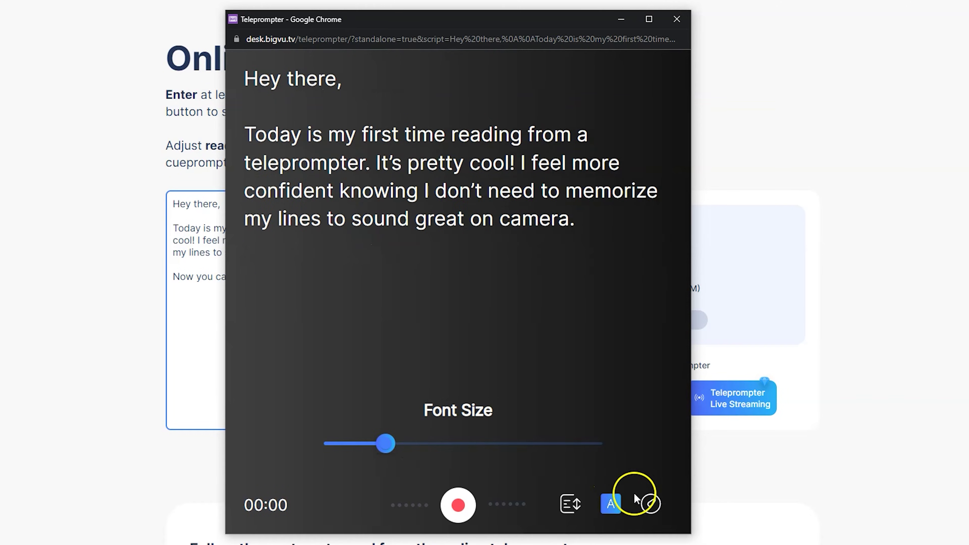
# Slow the teleprompter speed to 102 words/min and play the scrolling script.
pyautogui.click(652, 505)
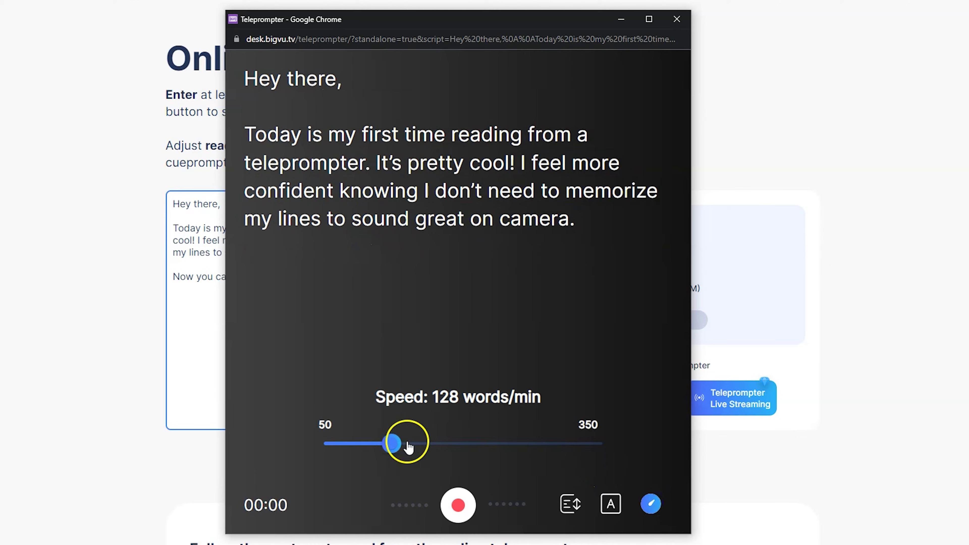
pyautogui.moveTo(395, 447); pyautogui.dragTo(371, 443)
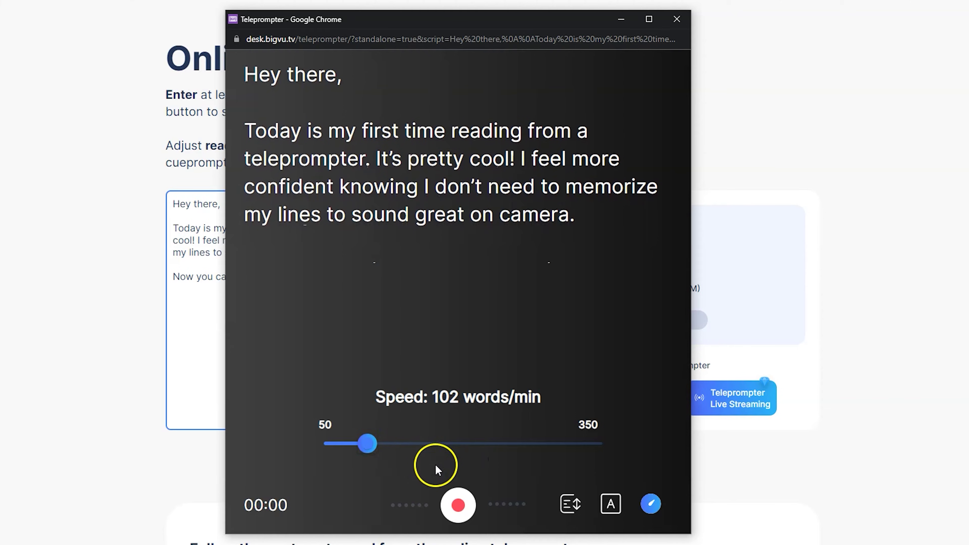
pyautogui.click(457, 497)
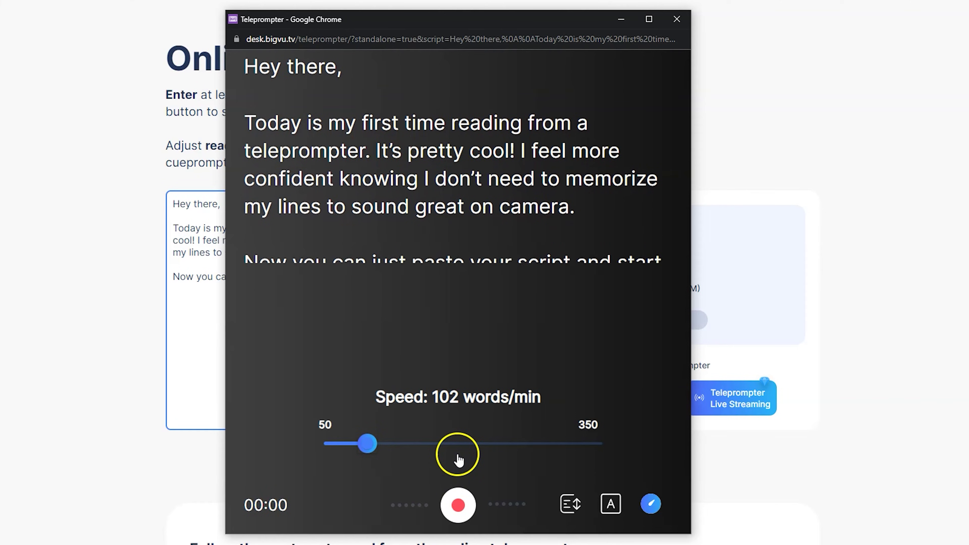
pyautogui.click(458, 507)
pyautogui.click(463, 513)
pyautogui.click(419, 451)
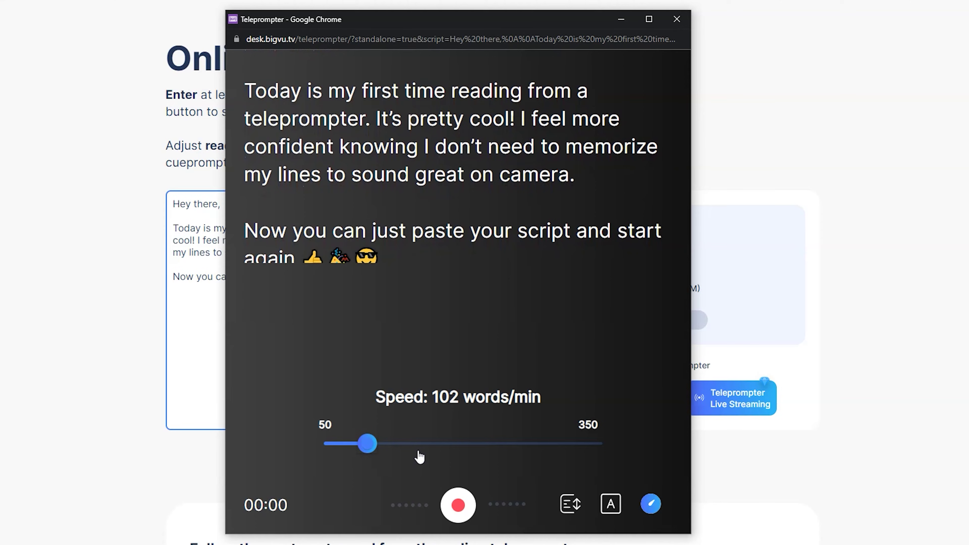
pyautogui.click(379, 455)
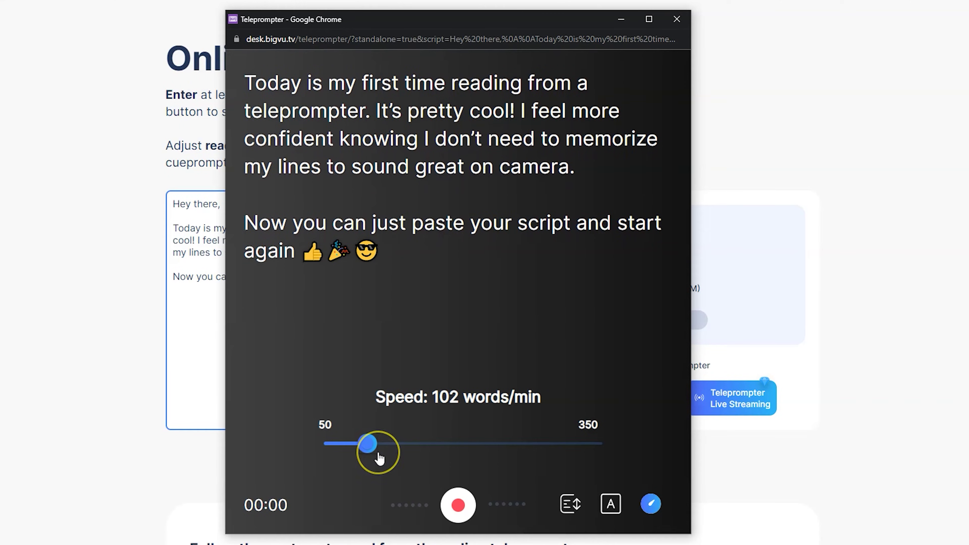
pyautogui.click(466, 492)
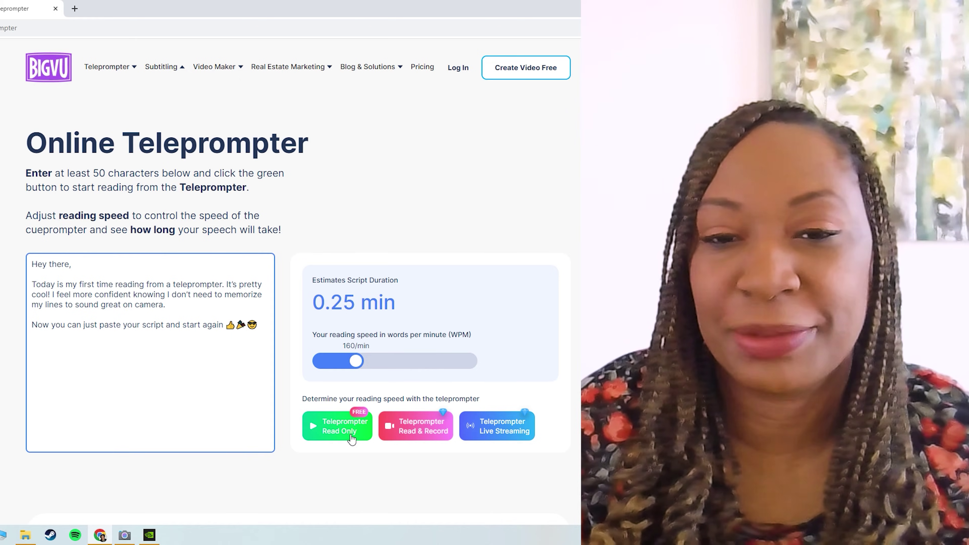
# Open the sample script in the Read Only teleprompter and drag its window aside.
pyautogui.click(351, 439)
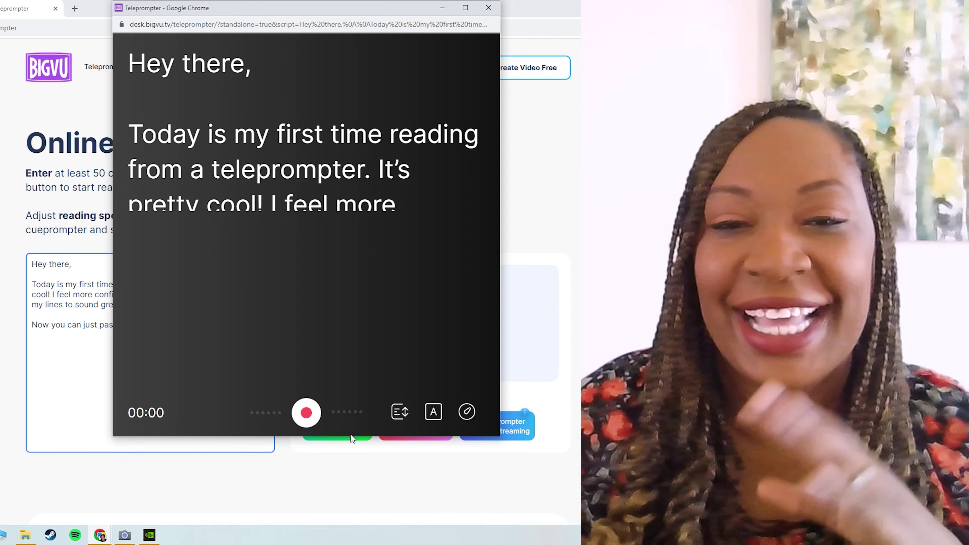
pyautogui.moveTo(287, 15)
pyautogui.mouseDown()
pyautogui.moveTo(316, 51)
pyautogui.moveTo(507, 52)
pyautogui.moveTo(117, 65)
pyautogui.moveTo(532, 61)
pyautogui.moveTo(93, 56)
pyautogui.moveTo(295, 24)
pyautogui.moveTo(290, 13)
pyautogui.mouseUp()
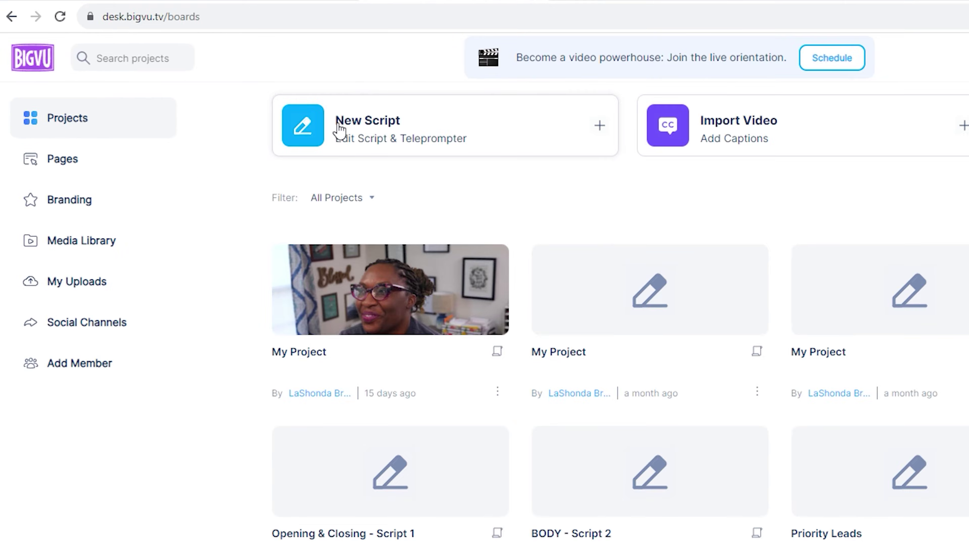
# Create a New Script, glance at the Whiteboard, and return to the empty editor.
pyautogui.click(339, 131)
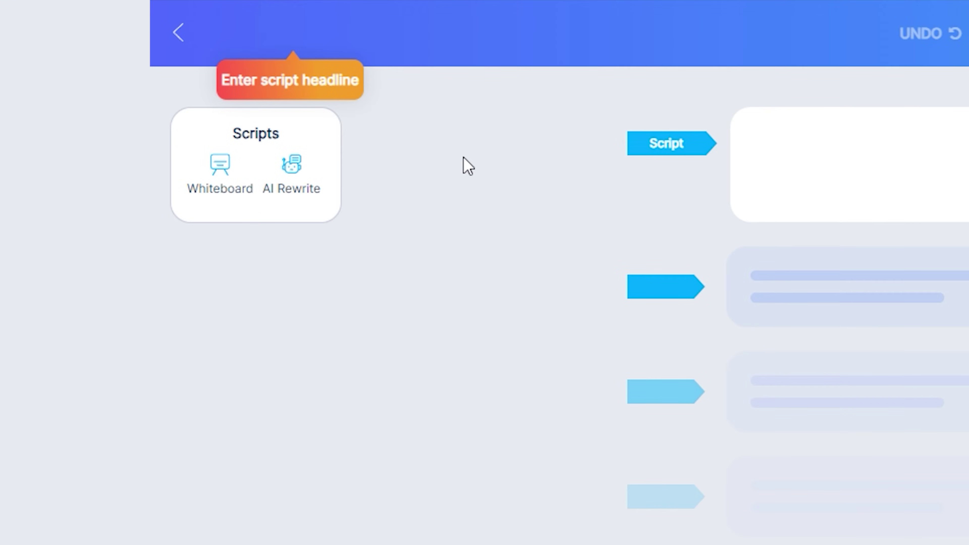
pyautogui.click(218, 193)
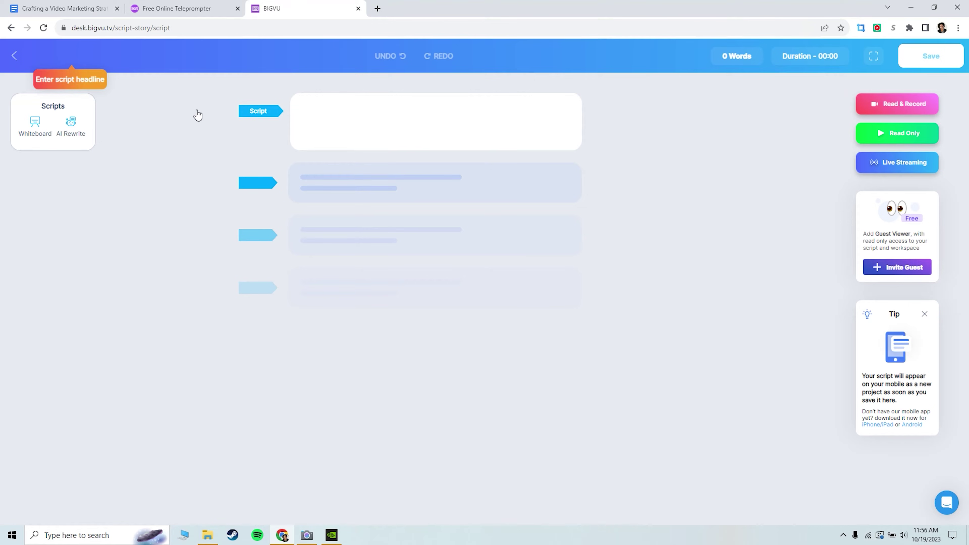
pyautogui.click(316, 125)
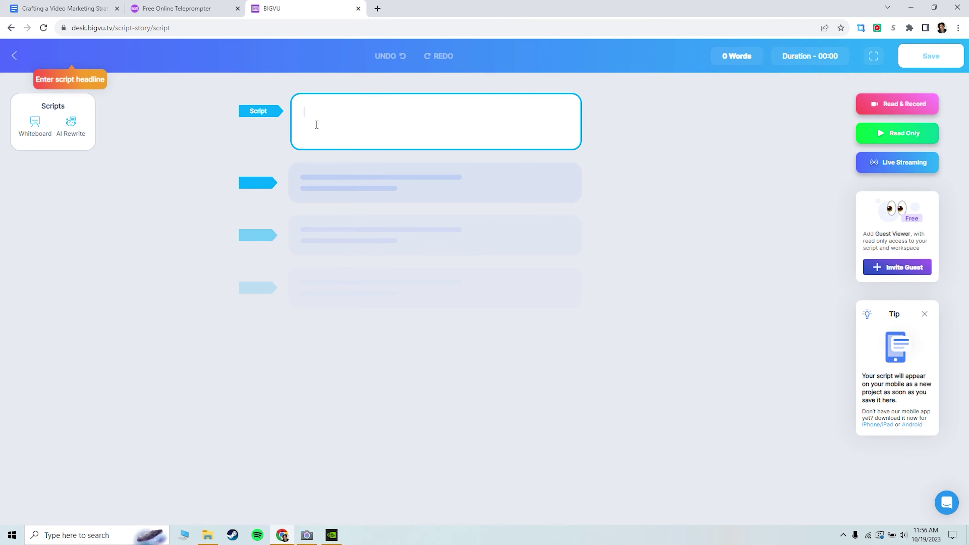
# Paste the video marketing article from the Google Doc into the script box.
pyautogui.click(65, 8)
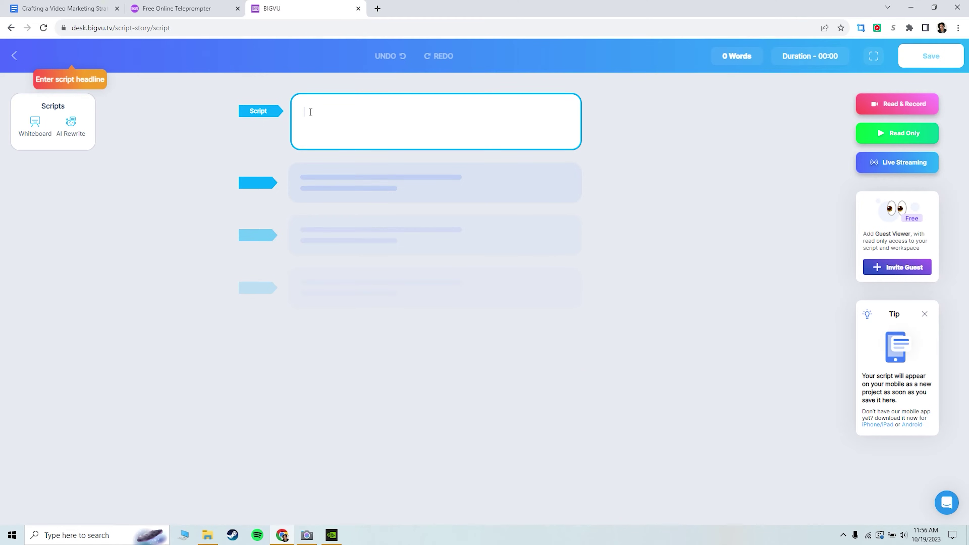
pyautogui.write('Video is revolutionizing the way people communicate. According to Hubspot, 3 out of 4 people prefer to learn via video. Video is not just a tool for marketing, and it’s essential that your brand develops a strategy for implementation to stay competitive. For many, the thought of producing a video feels overwhelming and perhaps out of your wheelhouse. Think of it simply: Video leverages technology to create more face to face interactions. If you could speak with your customers and potential customers more face-to-face, would you do it? If you could provide customer service and troubleshoot problems face-to-face instead of over email or the phone, would you do it? That’s the power of video. Successful videos are built on effective strategy, so creating your video marketing plan should precede selecting a vendor or beginning pre-production in house. Ask these essential questions before creating content to improve your ROI and maximize your production budget.')
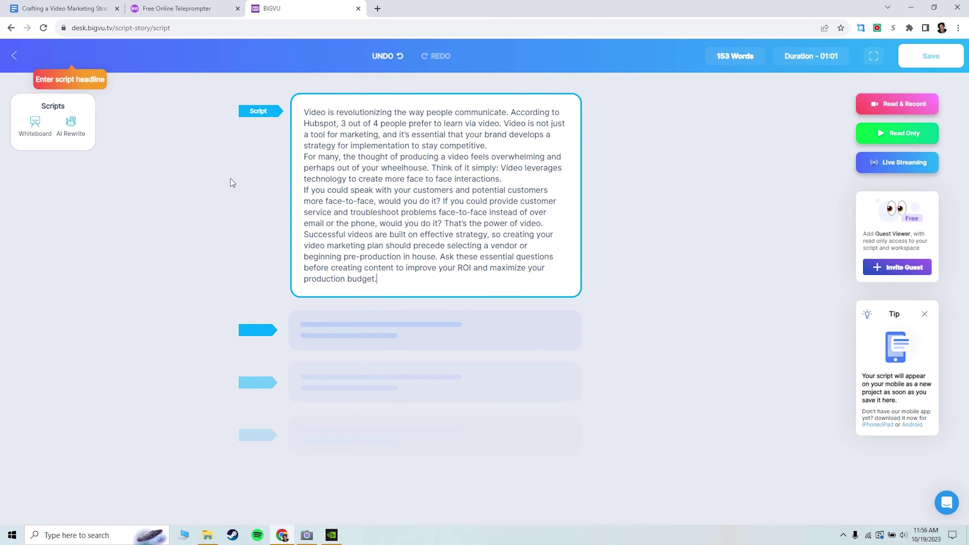
pyautogui.click(155, 154)
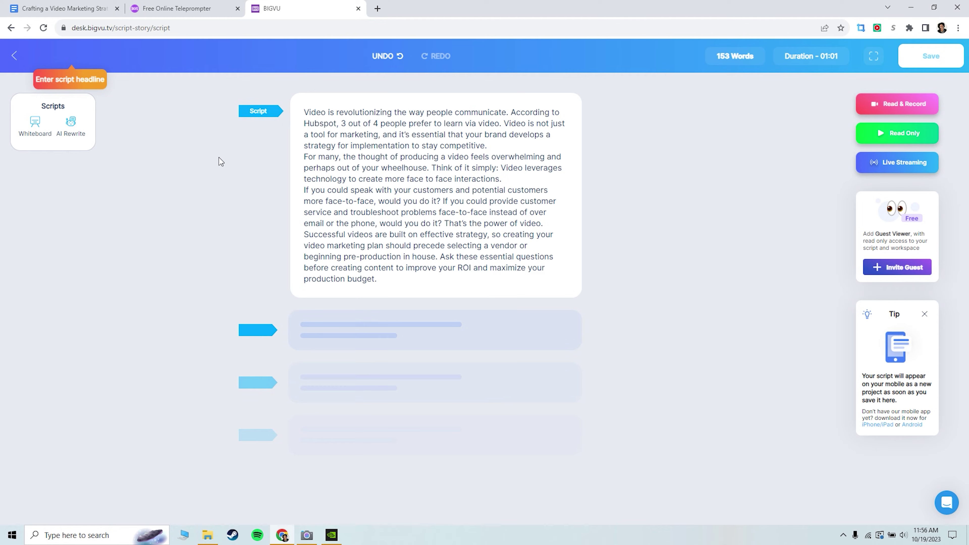
# Add a blank line after each of the first three paragraphs.
pyautogui.click(512, 146)
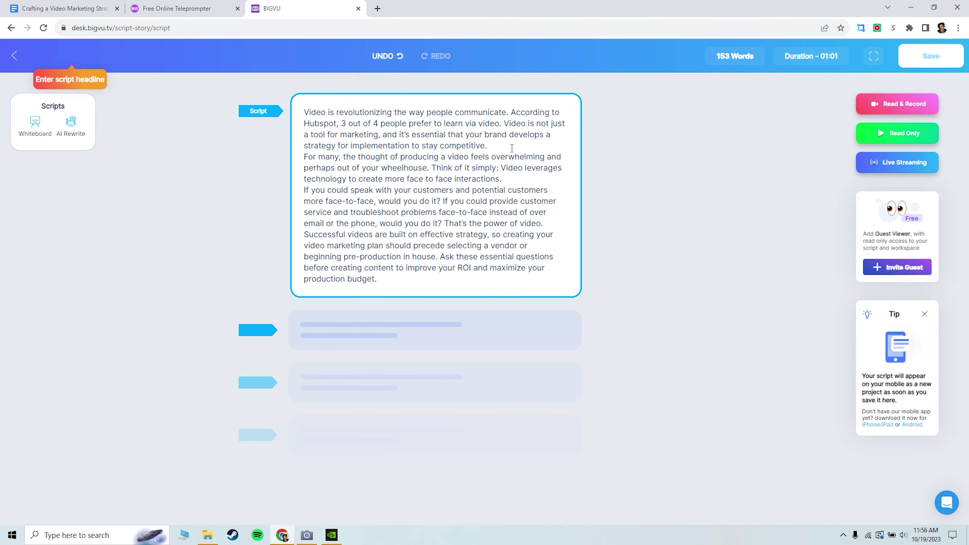
pyautogui.press('Return')
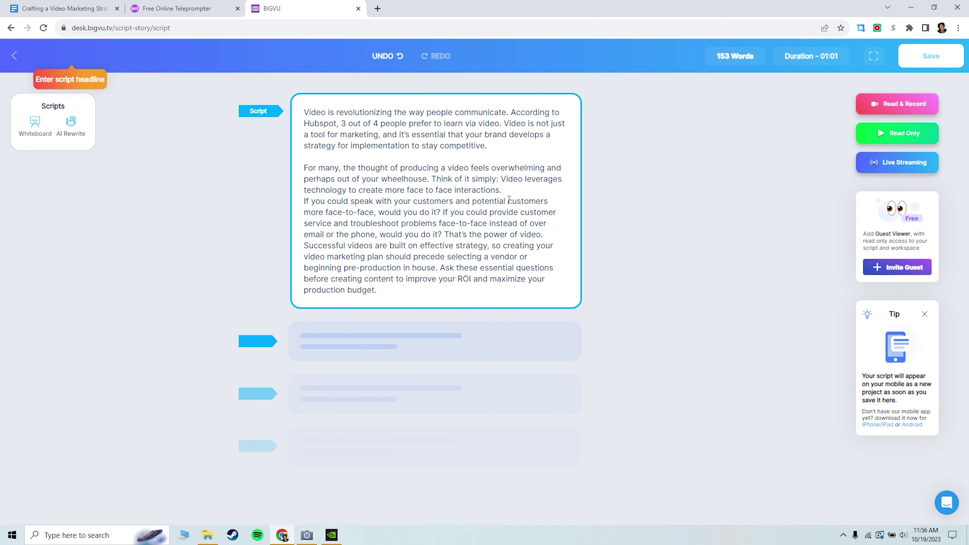
pyautogui.click(513, 191)
pyautogui.press('Return')
pyautogui.click(545, 245)
pyautogui.press('Return')
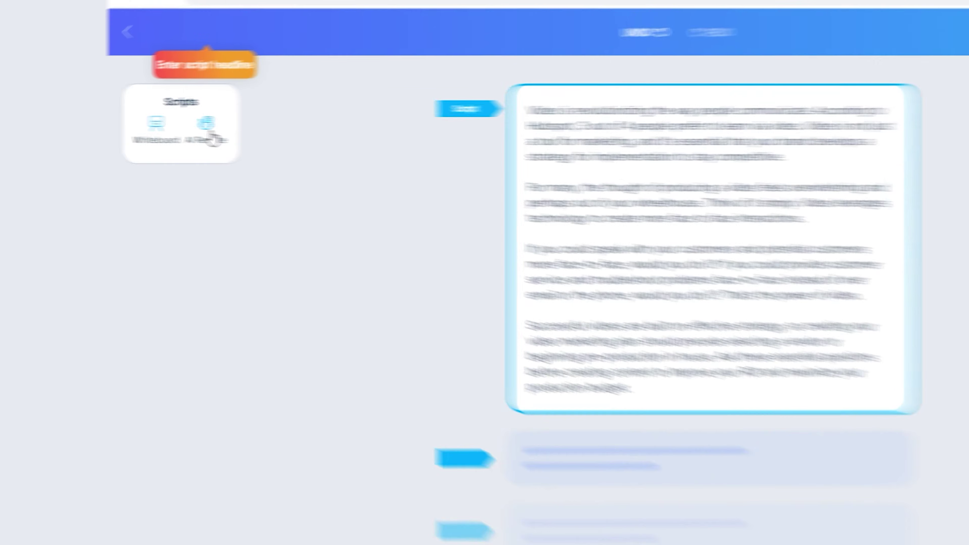
pyautogui.click(71, 123)
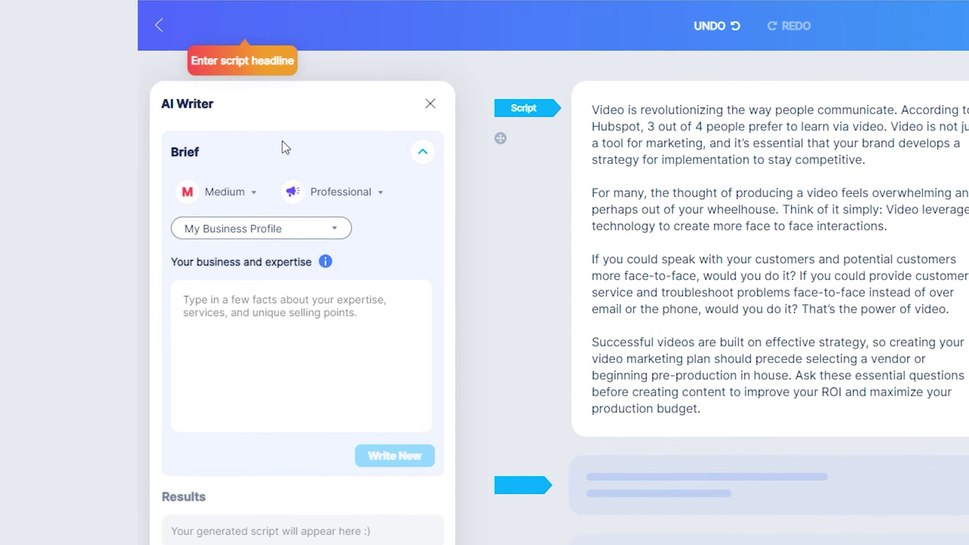
# Set AI Writer to Medium length, Professional tone and the Rewrite template.
pyautogui.click(245, 194)
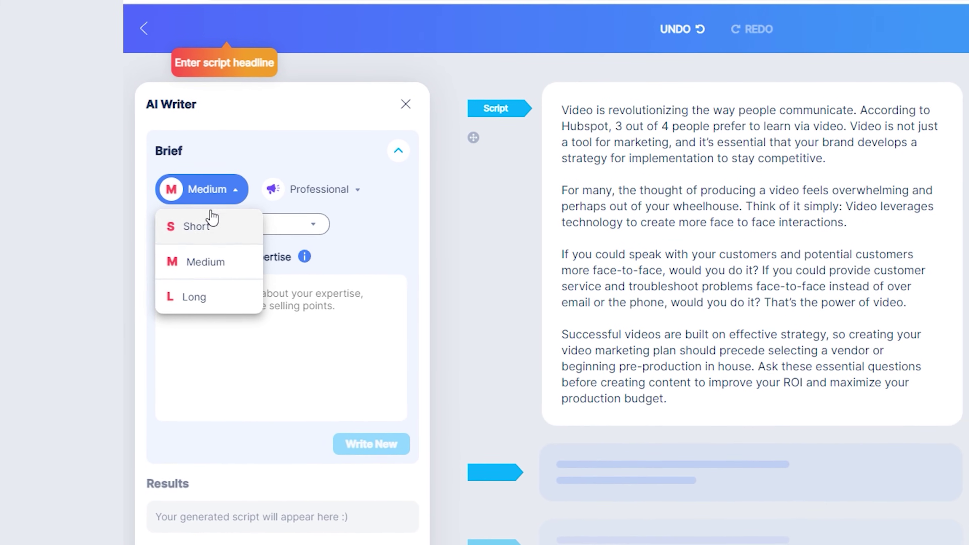
pyautogui.click(309, 173)
pyautogui.click(314, 189)
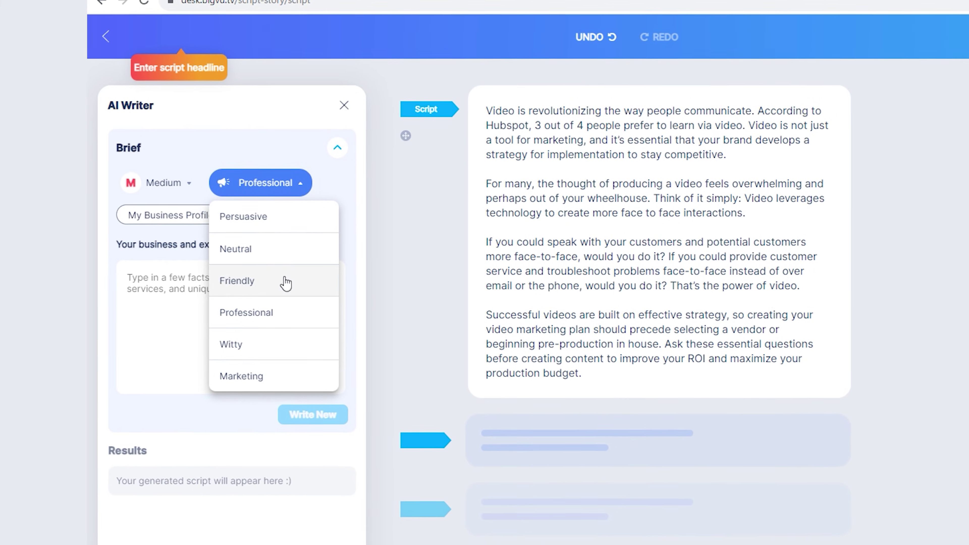
pyautogui.click(247, 160)
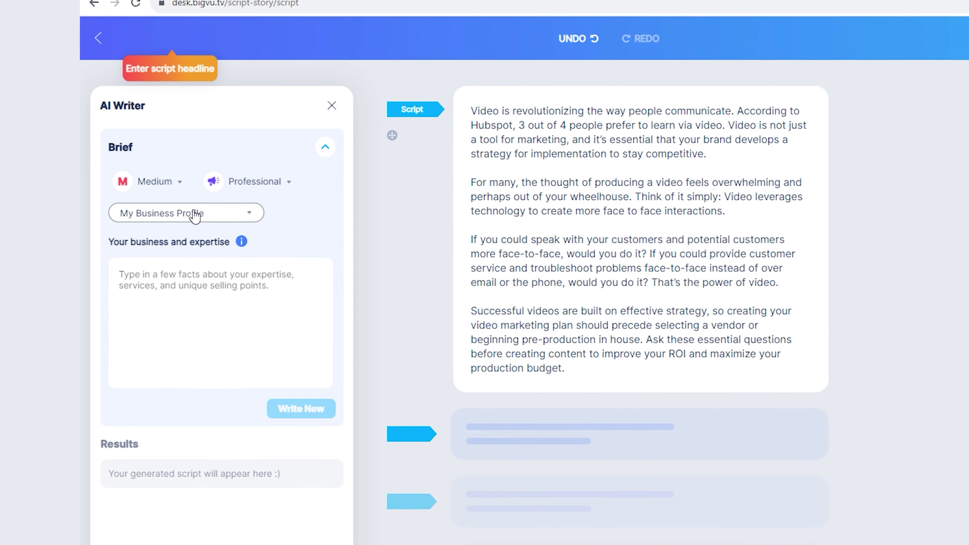
pyautogui.click(200, 217)
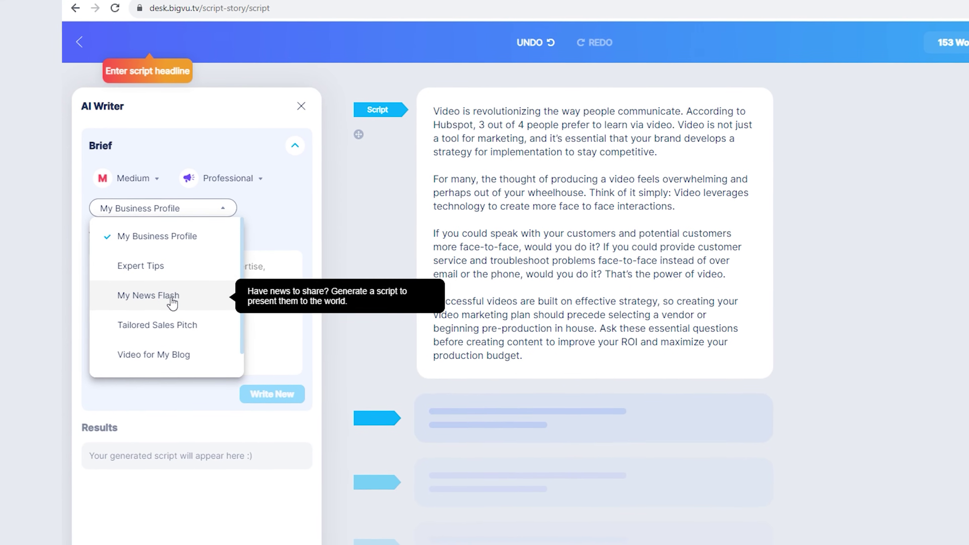
pyautogui.scroll(-1, 172, 301)
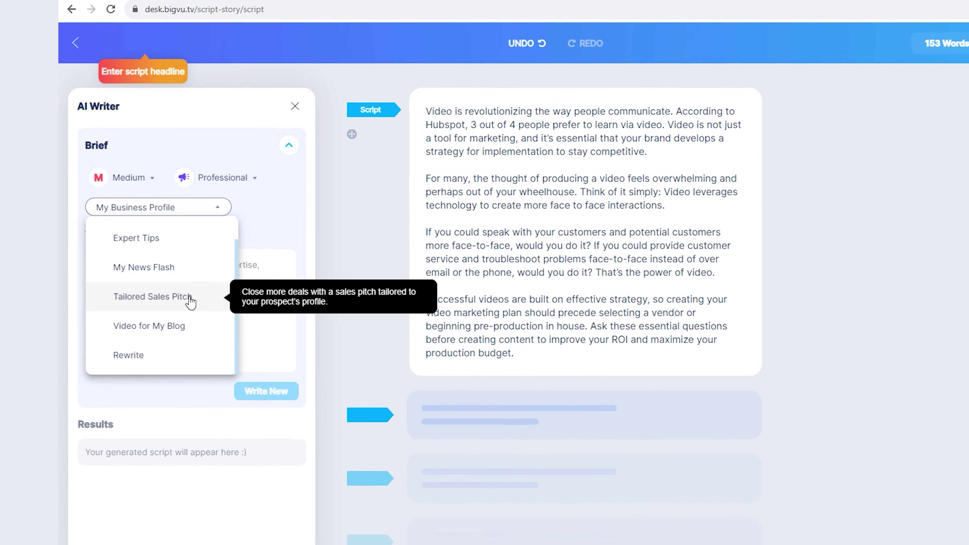
pyautogui.click(142, 352)
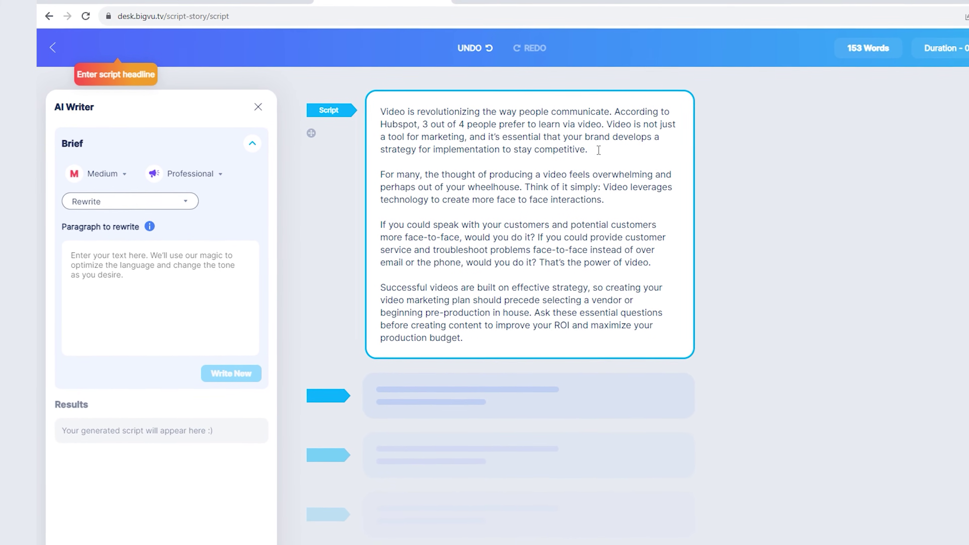
# Copy the script's first paragraph into the Paragraph to rewrite box.
pyautogui.moveTo(591, 151); pyautogui.dragTo(384, 112)
pyautogui.hotkey('ctrl', 'c')
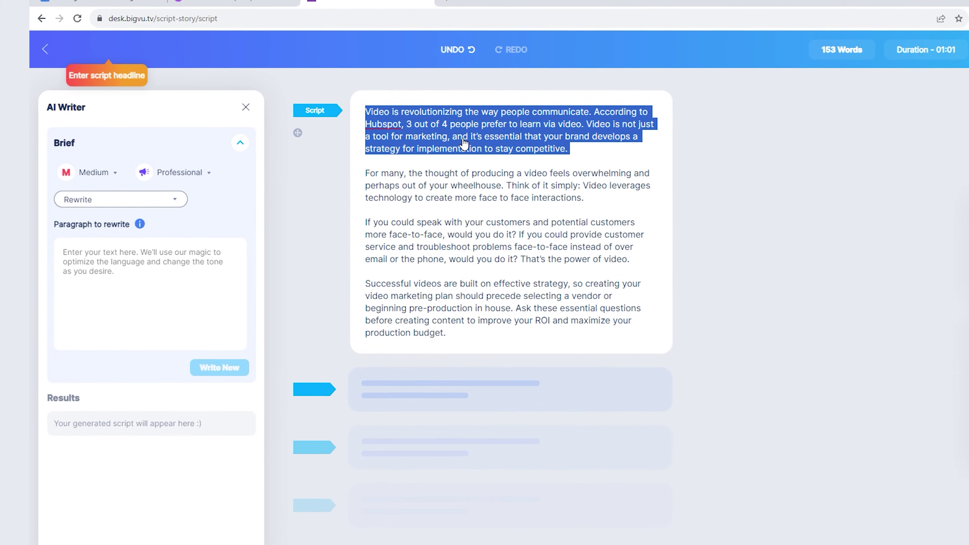
pyautogui.click(149, 287)
pyautogui.hotkey('ctrl', 'v')
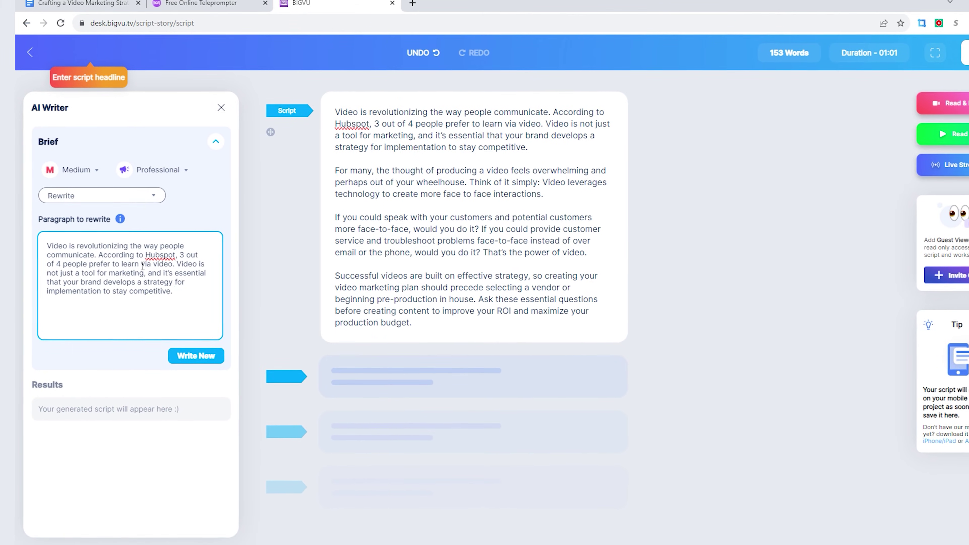
pyautogui.click(162, 170)
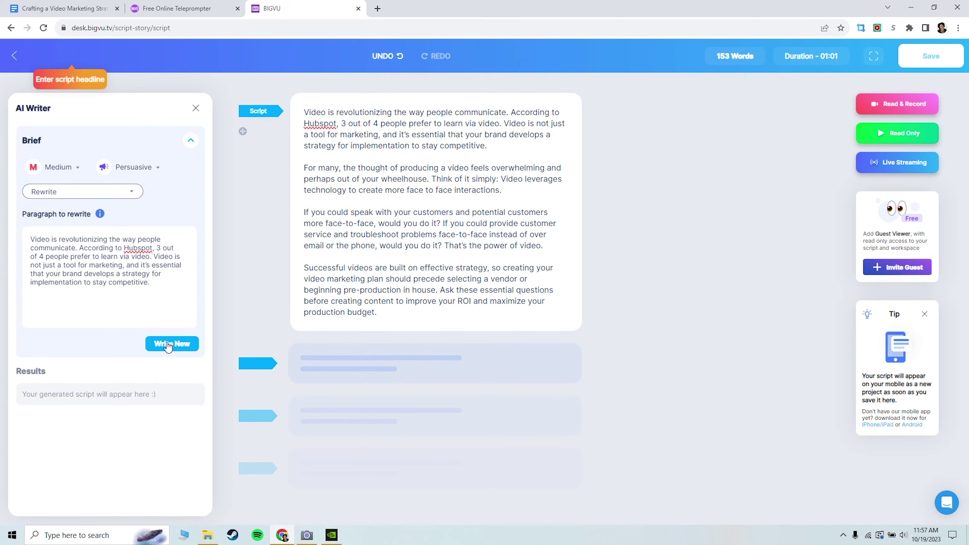
# Generate rewritten versions of the first paragraph with Write New.
pyautogui.click(168, 345)
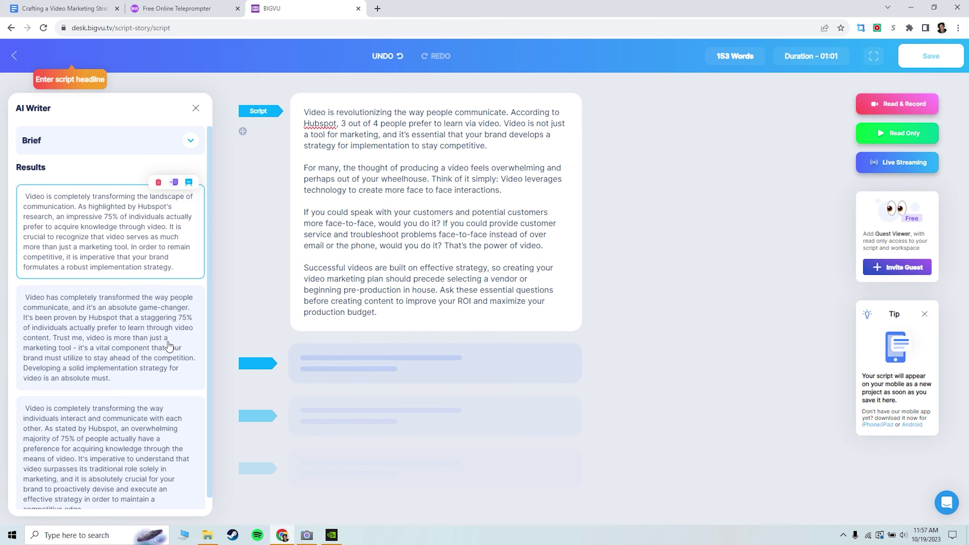
# Add the second rewrite to the script, delete the original first paragraph, and place the rewrite at the top.
pyautogui.scroll(-1, 169, 346)
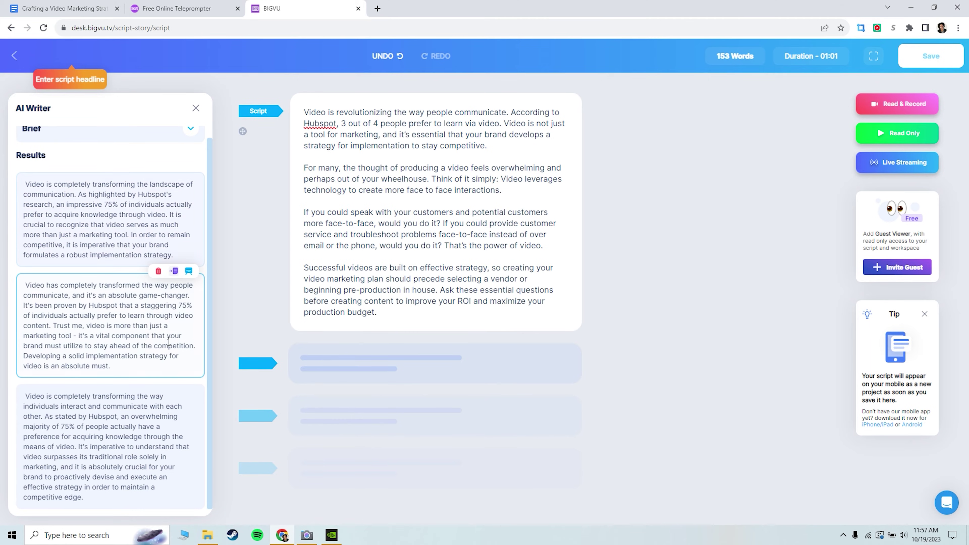
pyautogui.click(176, 271)
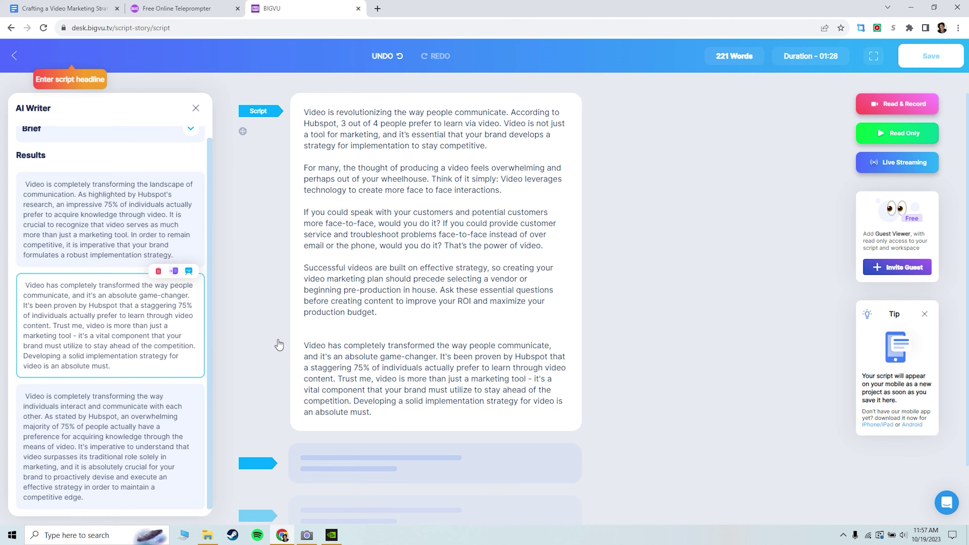
pyautogui.moveTo(488, 148); pyautogui.dragTo(370, 112)
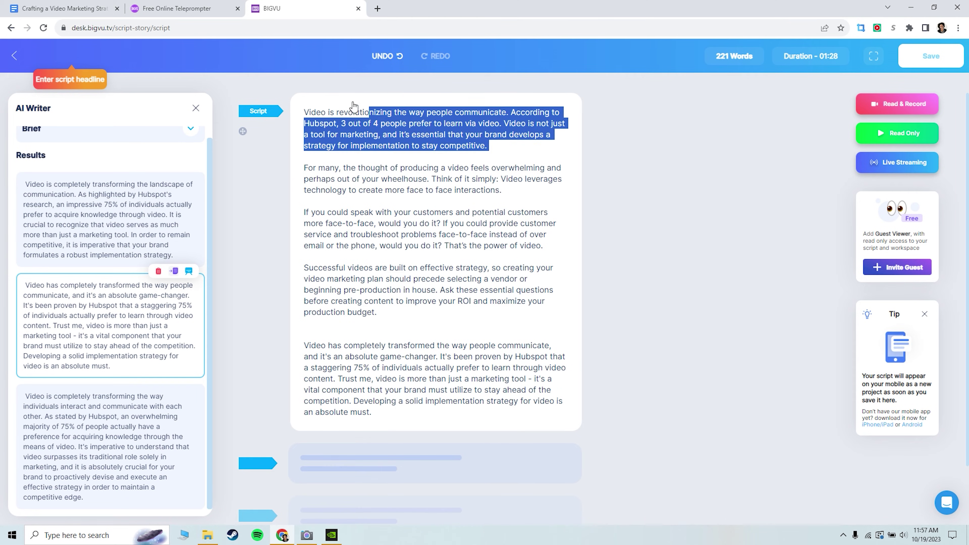
pyautogui.press('BackSpace')
pyautogui.moveTo(392, 384); pyautogui.dragTo(377, 305)
pyautogui.click(341, 116)
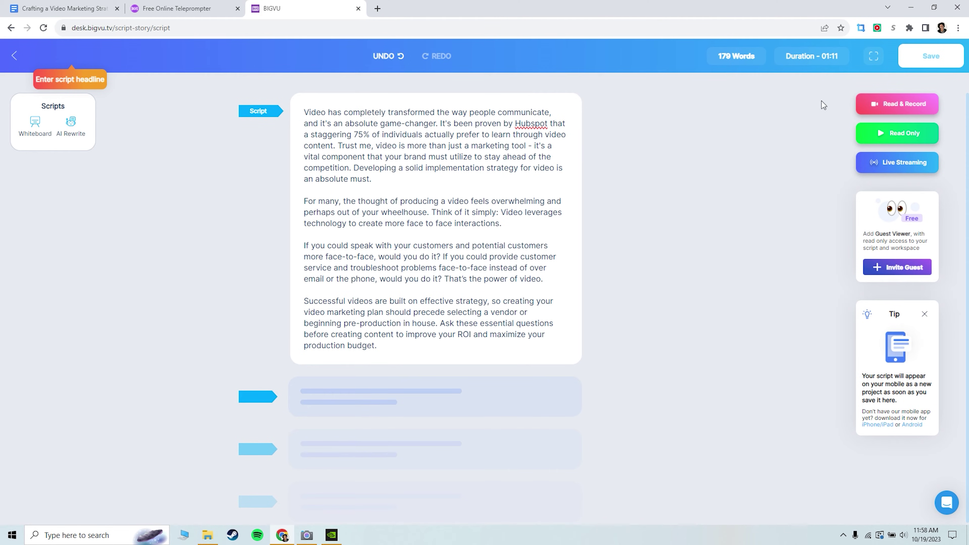
pyautogui.click(883, 106)
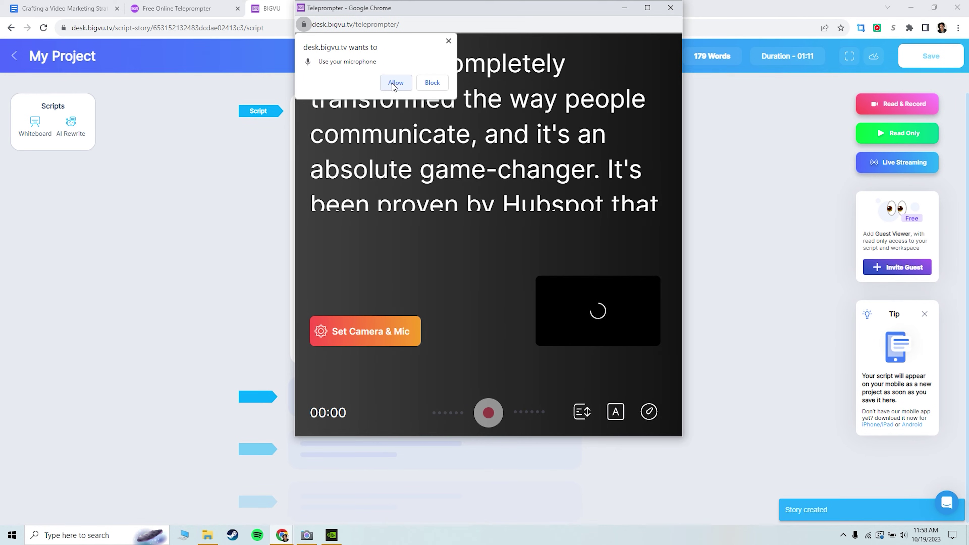
# Allow microphone and camera access and enlarge the teleprompter window.
pyautogui.click(396, 85)
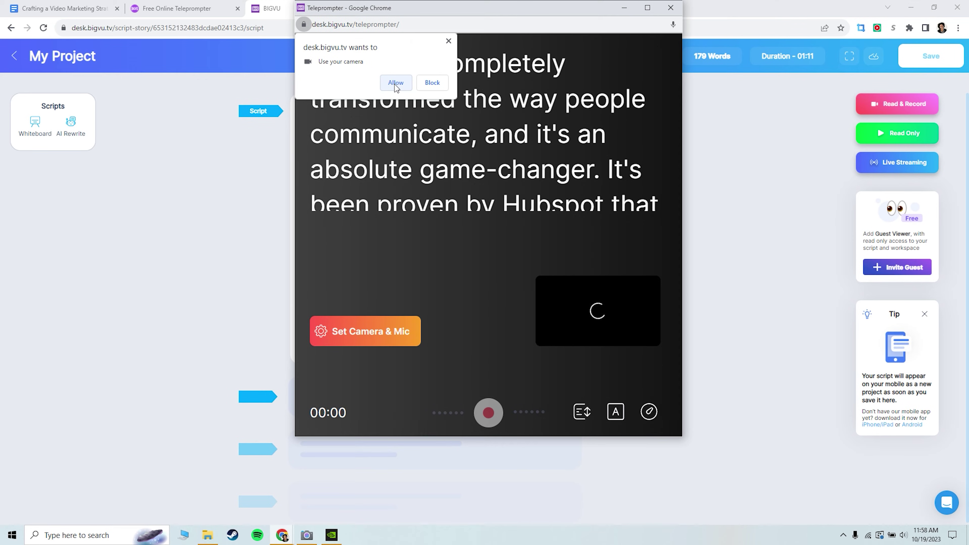
pyautogui.click(395, 84)
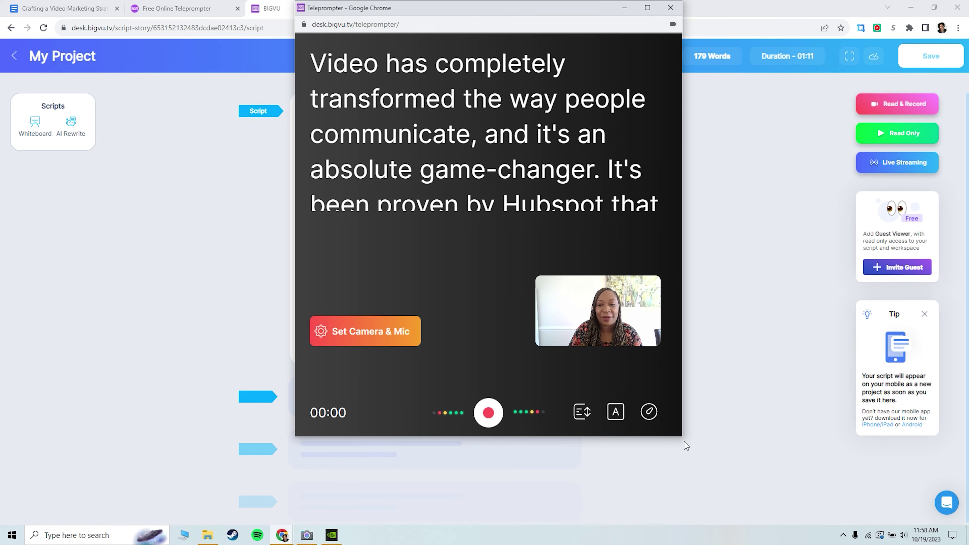
pyautogui.moveTo(682, 437); pyautogui.dragTo(825, 526)
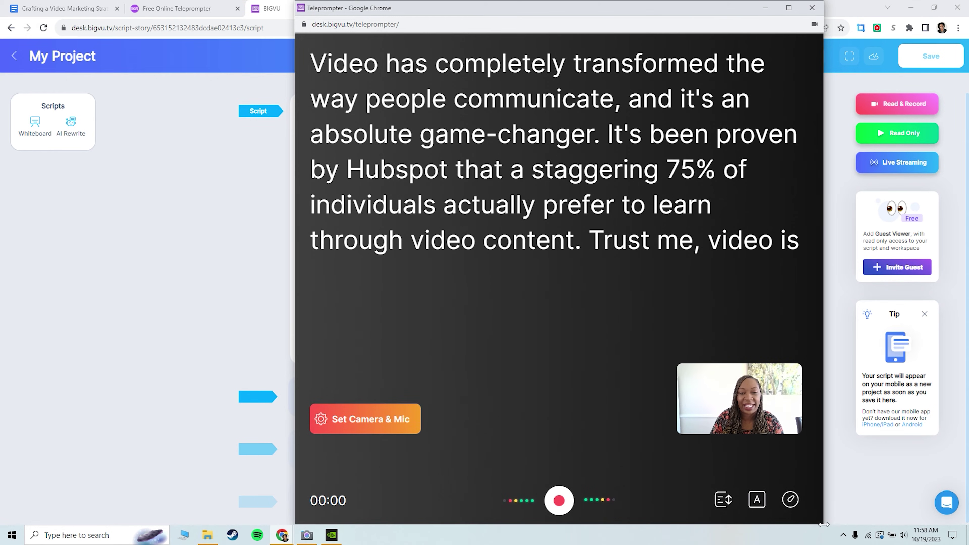
pyautogui.moveTo(291, 197); pyautogui.dragTo(150, 197)
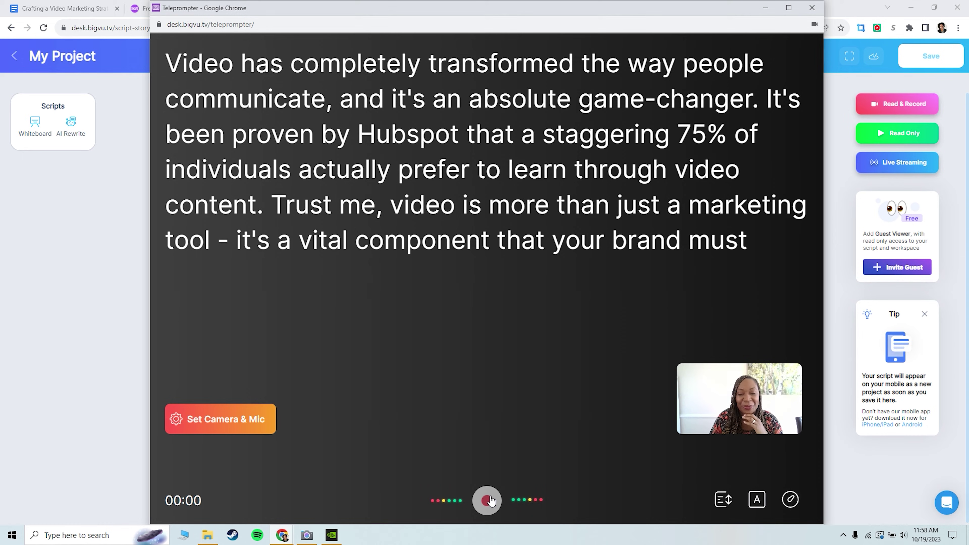
# Check the Scroll Position, Font Size and Speed settings, then start recording the script.
pyautogui.click(728, 507)
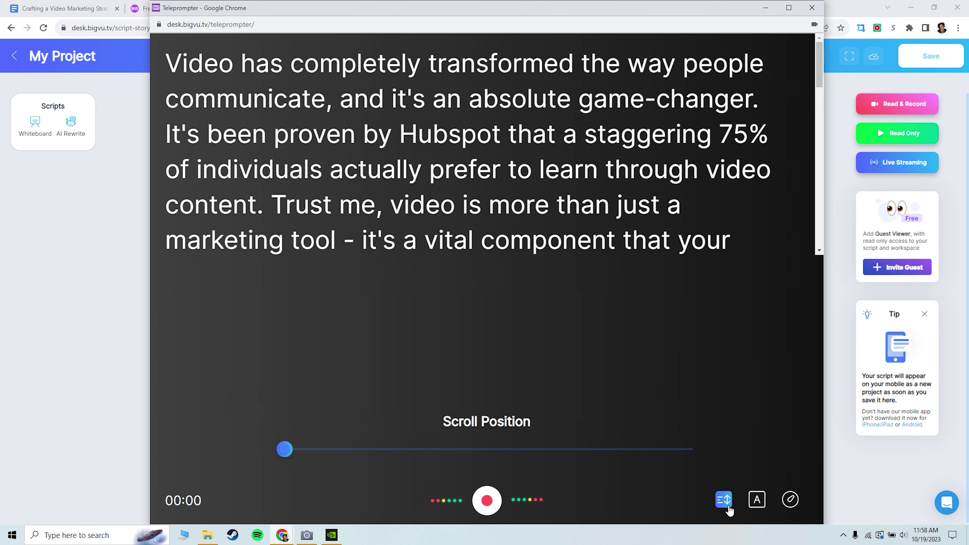
pyautogui.click(752, 508)
pyautogui.click(788, 502)
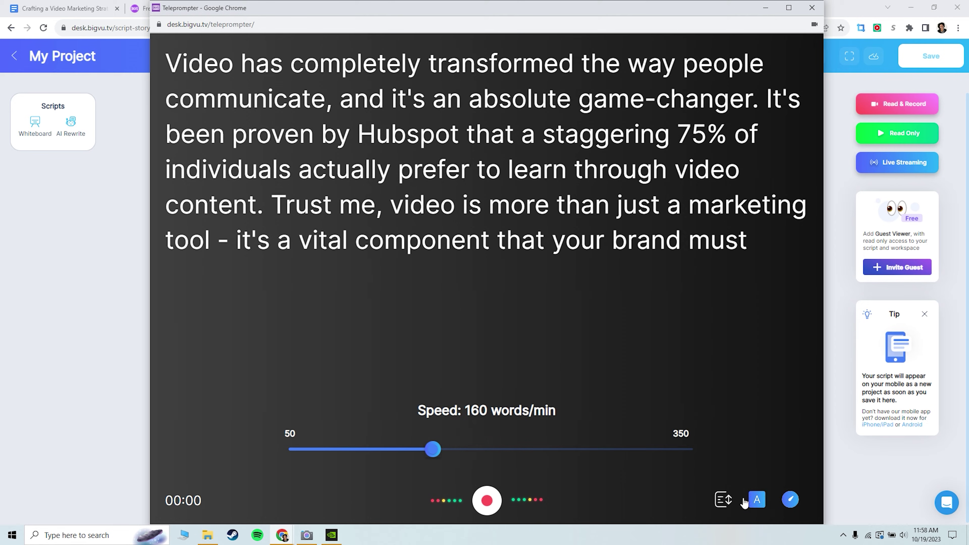
pyautogui.click(724, 502)
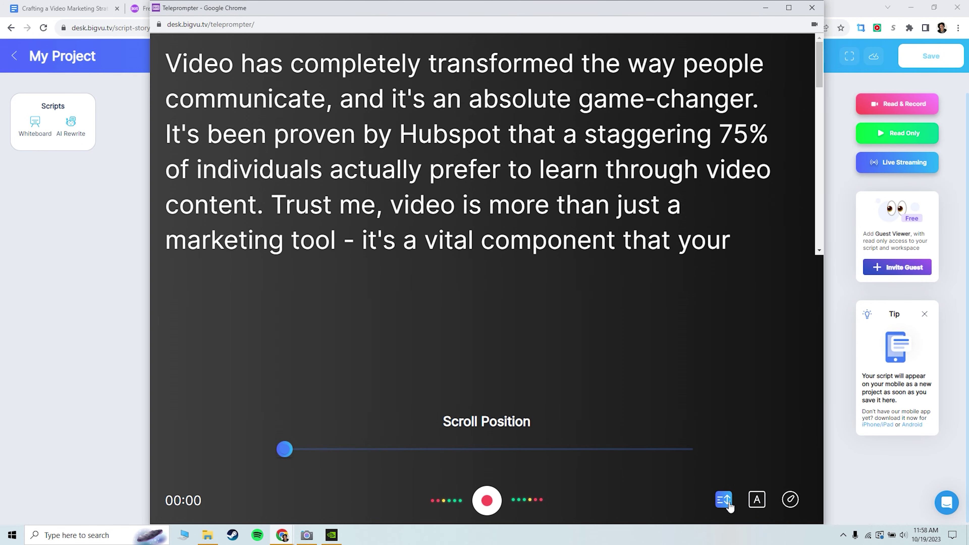
pyautogui.click(756, 503)
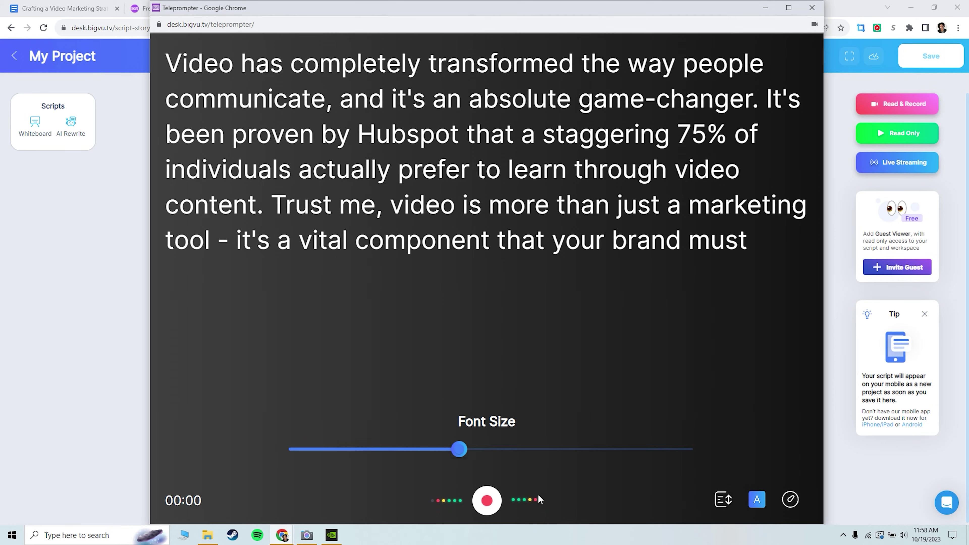
pyautogui.click(488, 502)
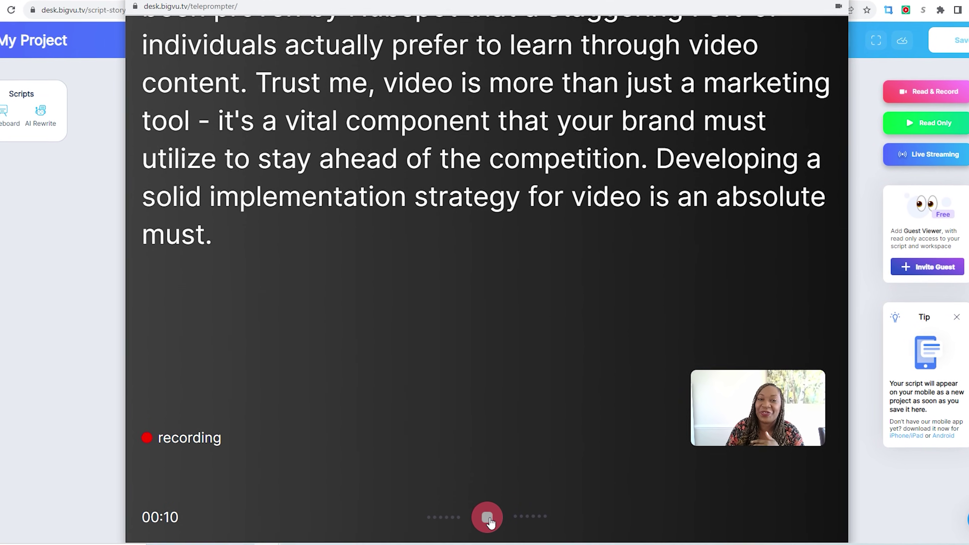
# Stop the roughly ten-second teleprompter recording of the script.
pyautogui.click(487, 519)
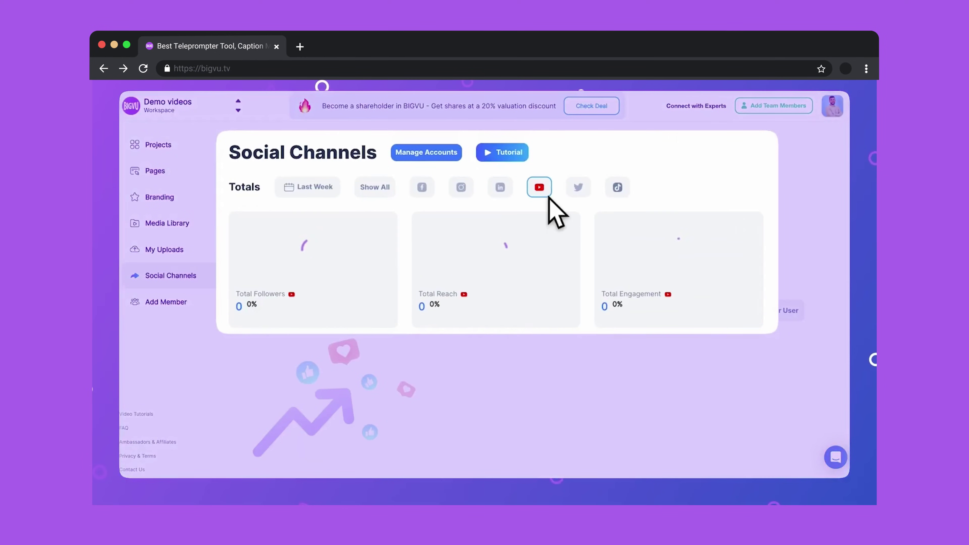
# Filter the Social Channels totals to YouTube, showing 13.3K total followers.
pyautogui.click(618, 187)
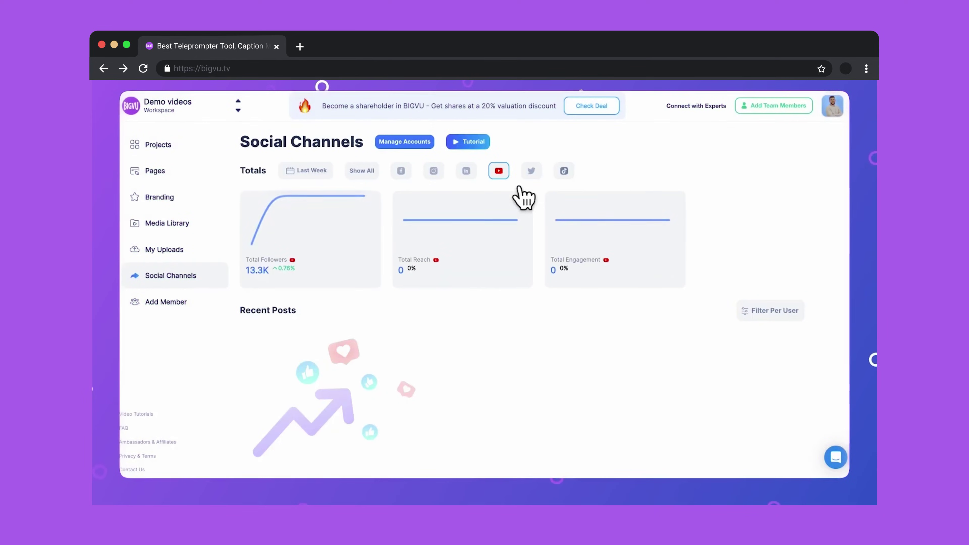
pyautogui.moveTo(278, 225)
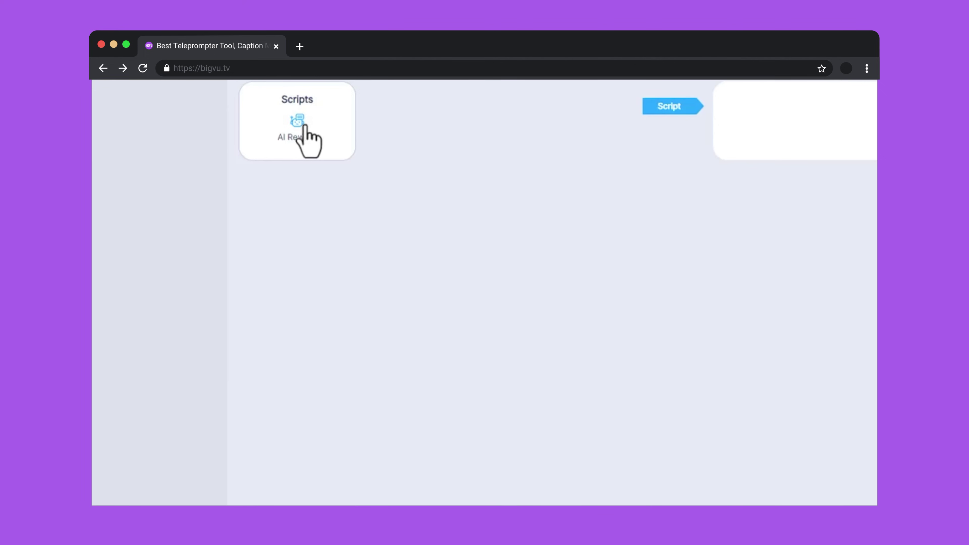
# Generate Friendly News to Share scripts from notes 'New condos beachfront, available this summer, great deals'.
pyautogui.click(302, 129)
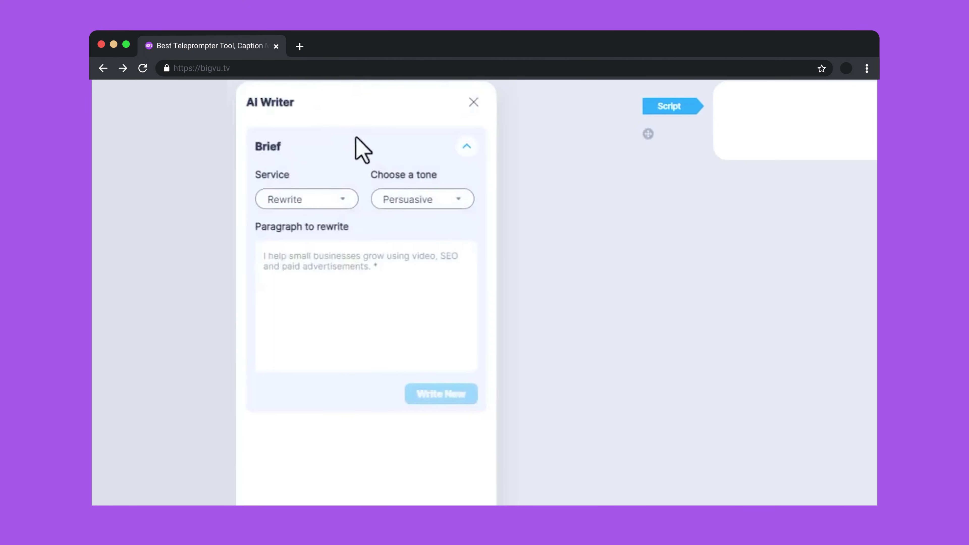
pyautogui.click(342, 206)
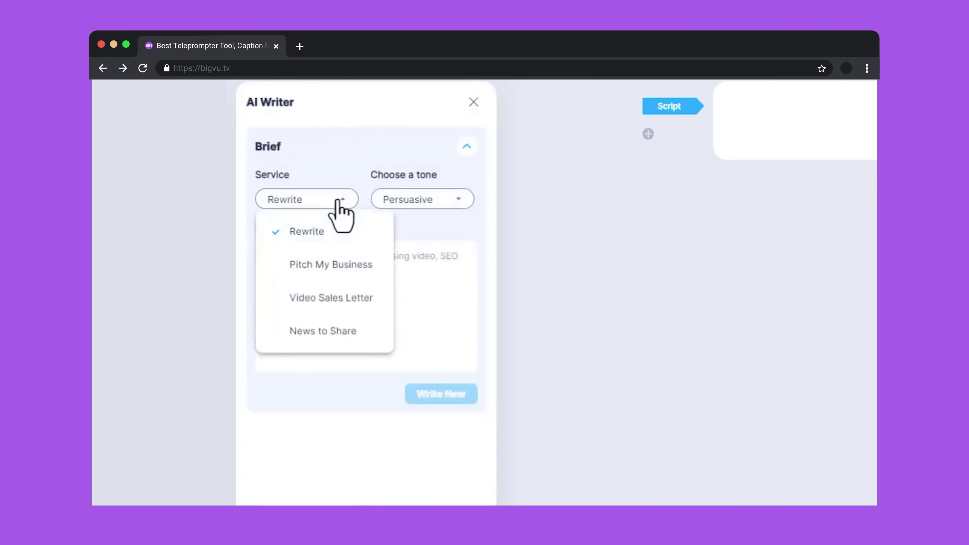
pyautogui.click(380, 341)
pyautogui.click(458, 201)
pyautogui.click(440, 296)
pyautogui.write('New condo')
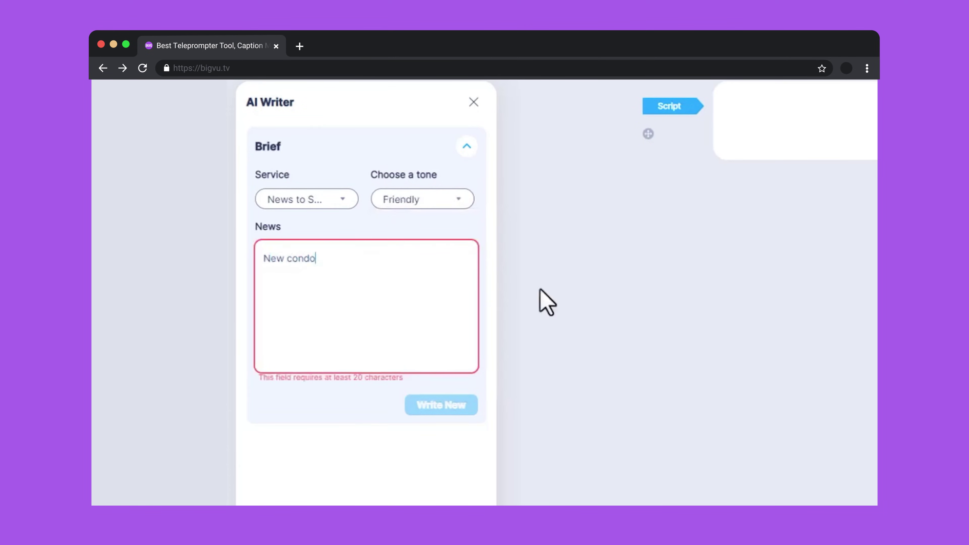
pyautogui.write('s beachfront')
pyautogui.press('Return')
pyautogui.write('available this summer')
pyautogui.press('Return')
pyautogui.write('great deals')
pyautogui.press('Return')
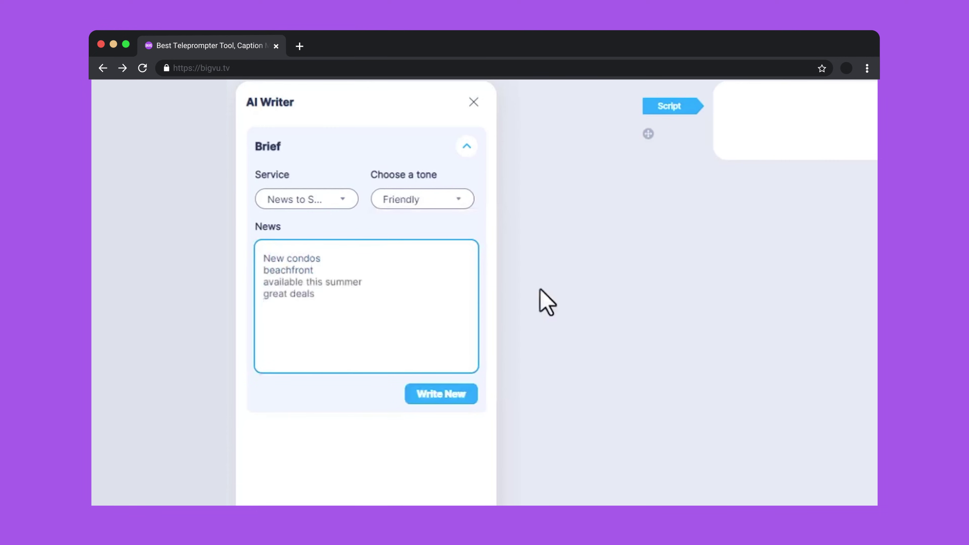
pyautogui.click(473, 396)
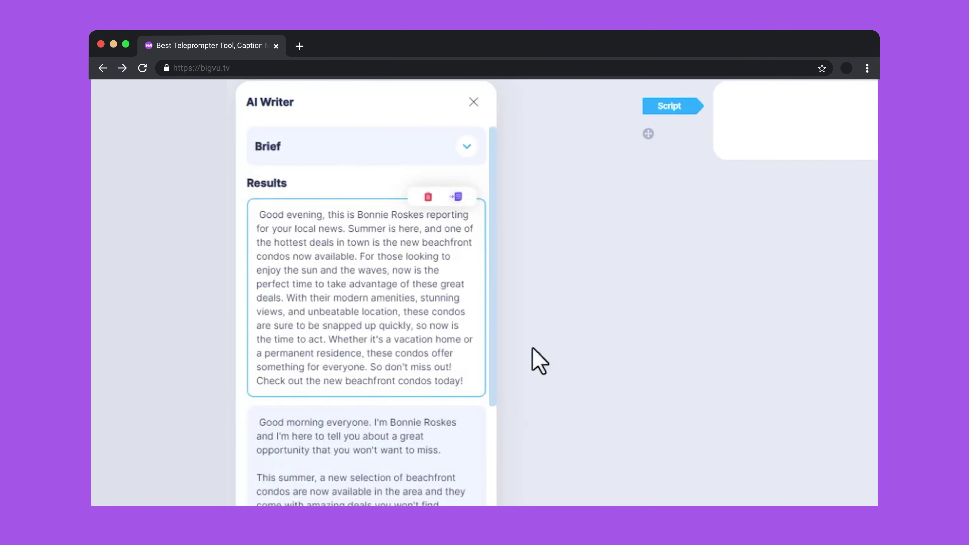
pyautogui.moveTo(493, 275); pyautogui.dragTo(498, 505)
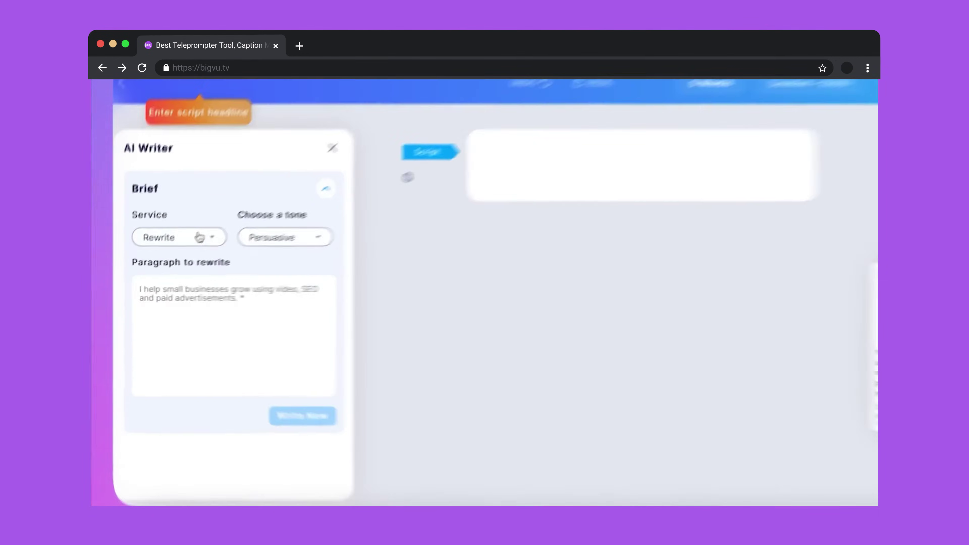
# Change the news text's ending to 'ier than ever!' and generate a new script.
pyautogui.click(243, 208)
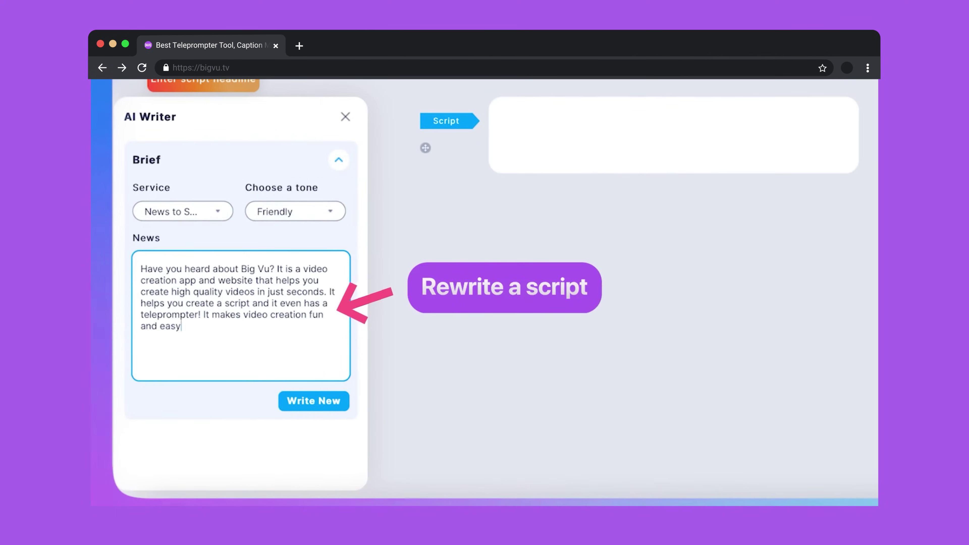
pyautogui.press('BackSpace')
pyautogui.write('ier than ever!')
pyautogui.click(296, 401)
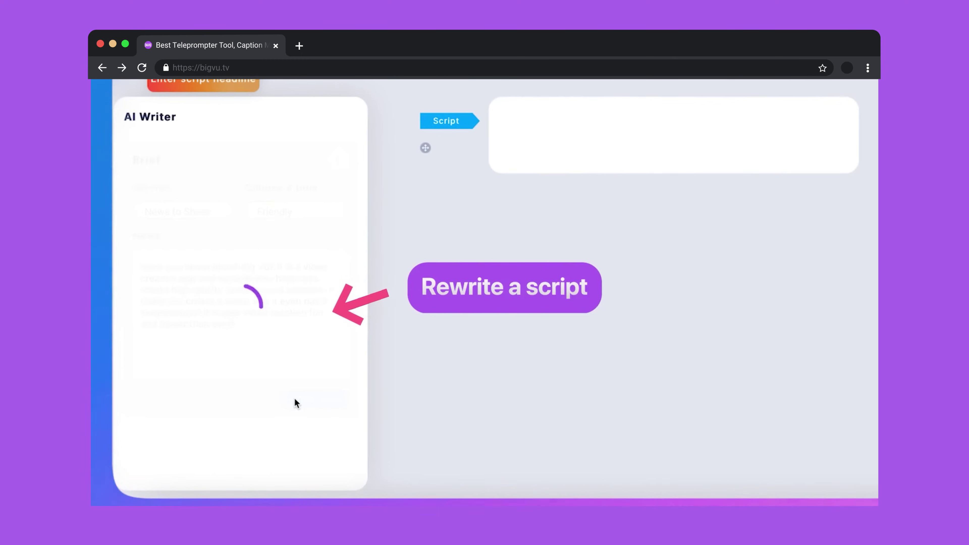